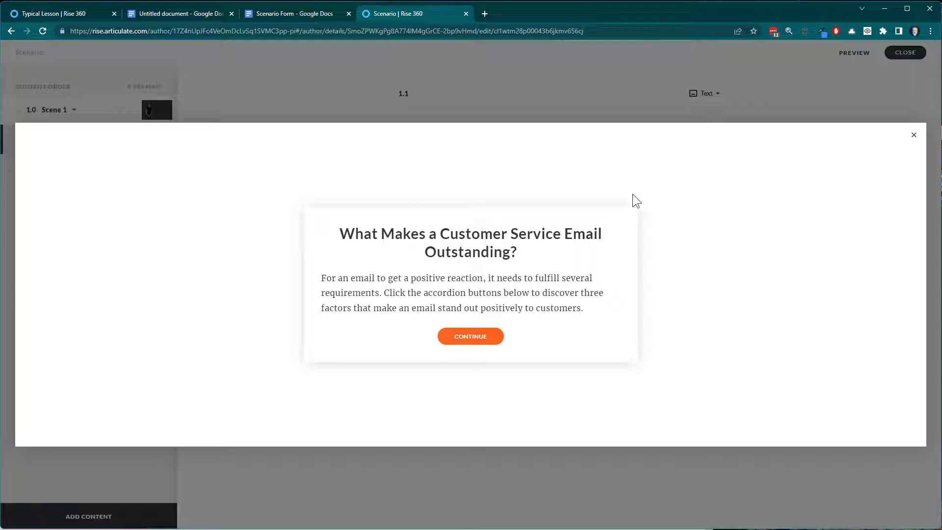
# Play through the scenario preview with the response that continues on, and choose to do the scenario again at the end
pyautogui.click(472, 338)
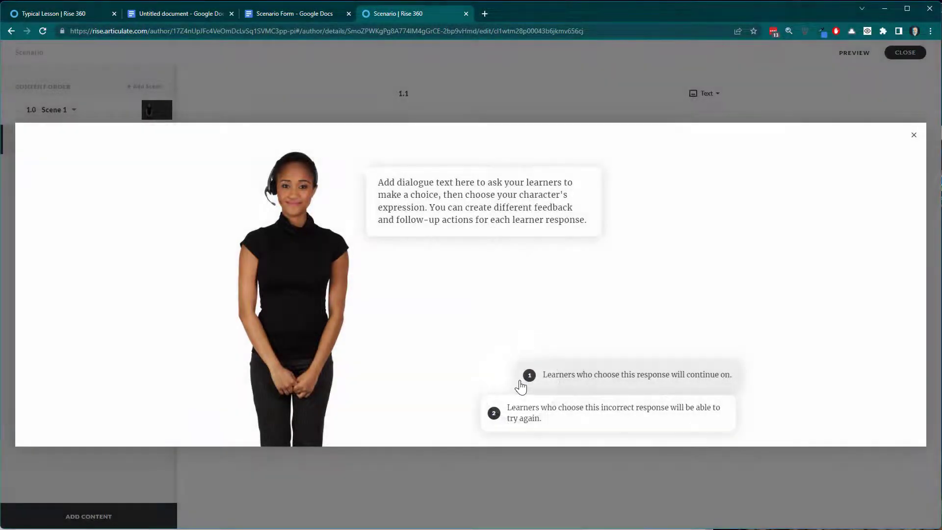
pyautogui.click(592, 381)
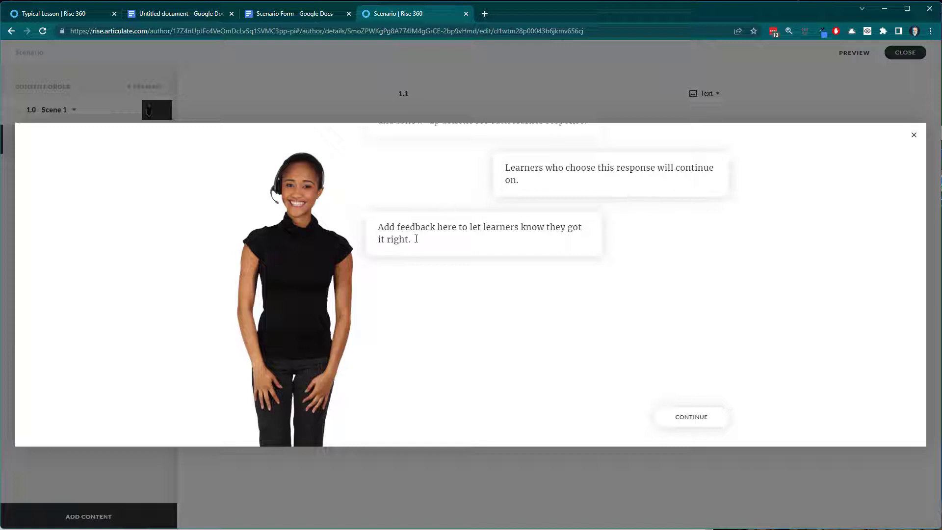
pyautogui.click(693, 418)
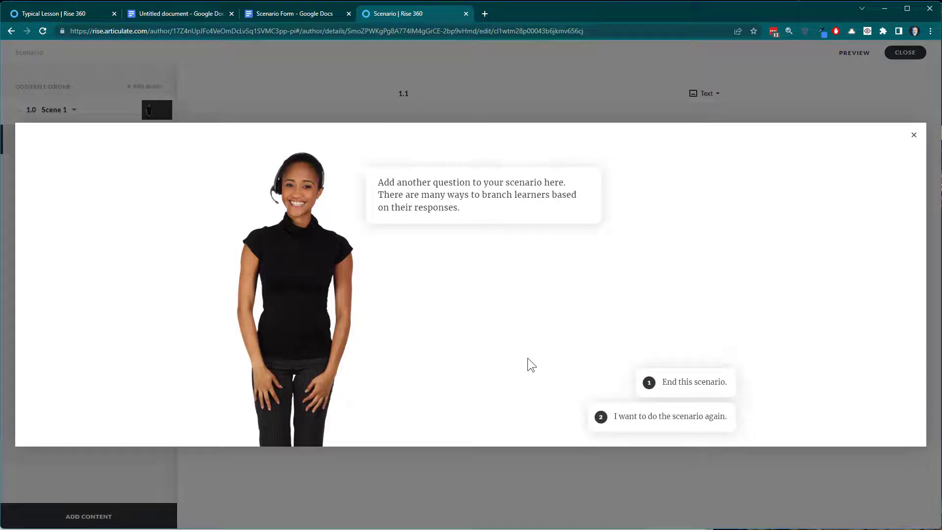
pyautogui.click(675, 418)
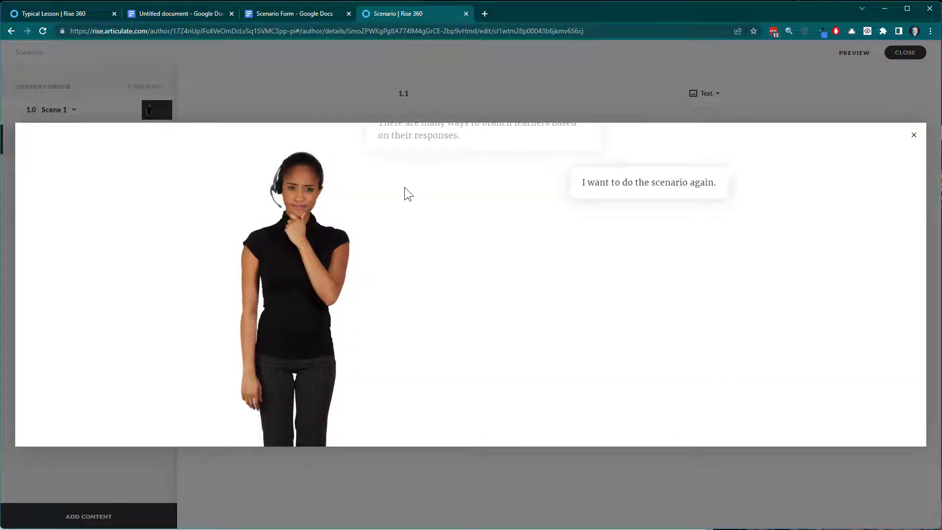
pyautogui.click(688, 423)
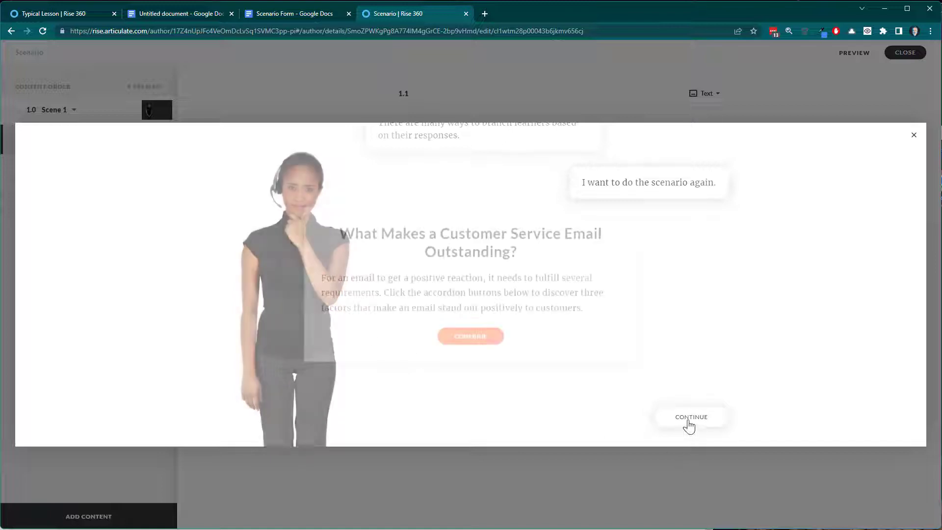
# Replay the preview with the incorrect response, try again, and close the preview
pyautogui.click(467, 338)
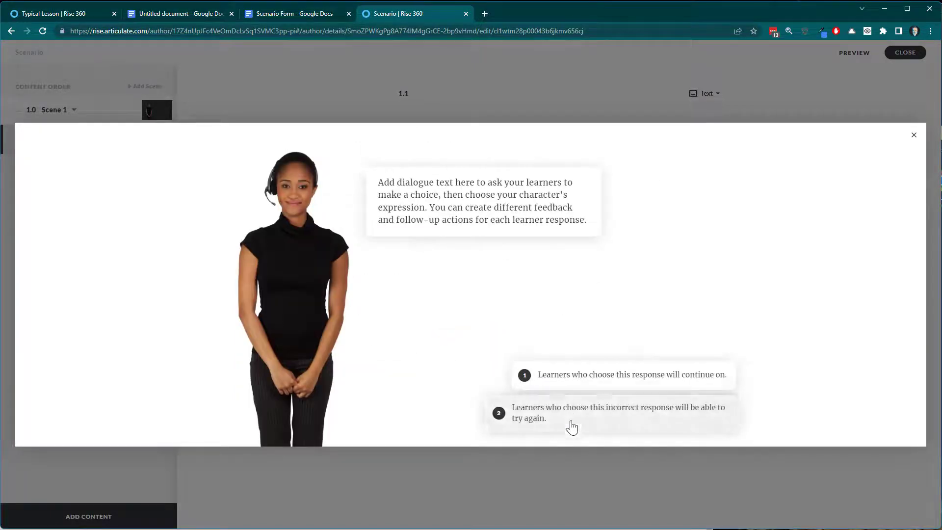
pyautogui.click(572, 425)
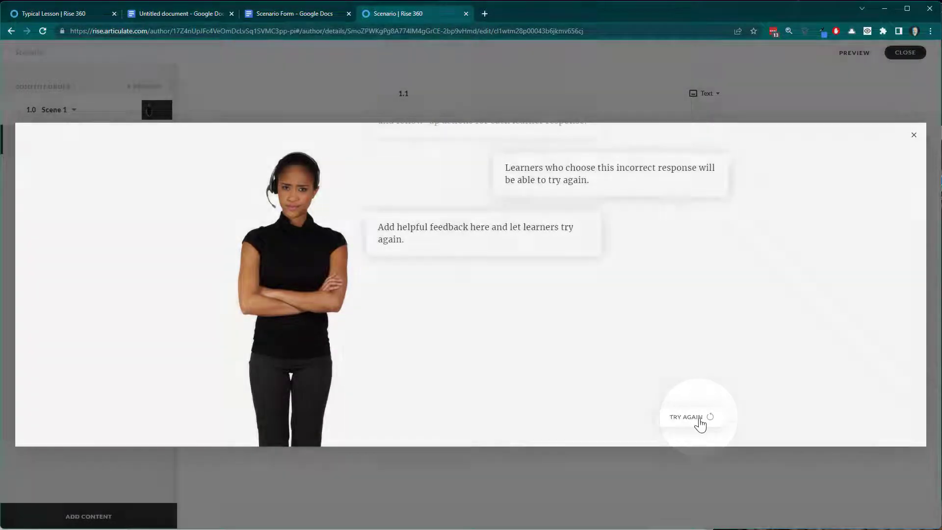
pyautogui.click(701, 422)
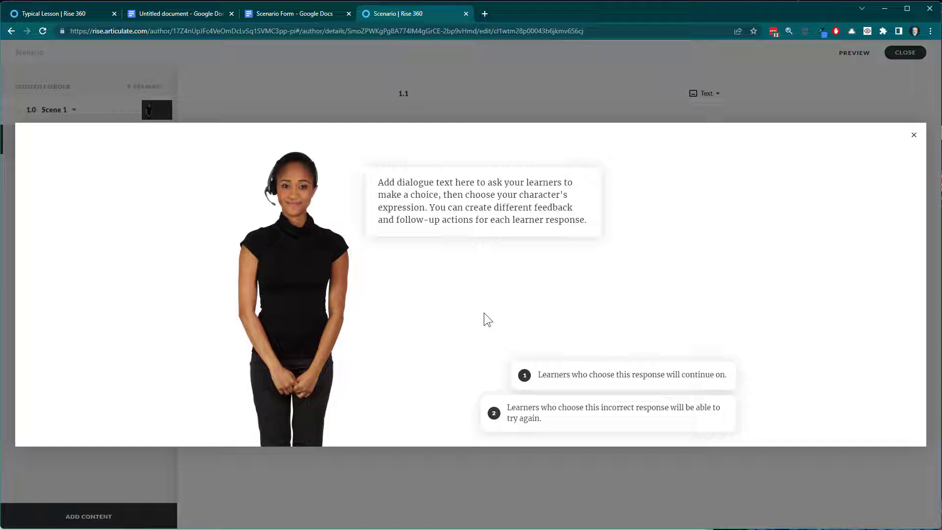
pyautogui.click(913, 136)
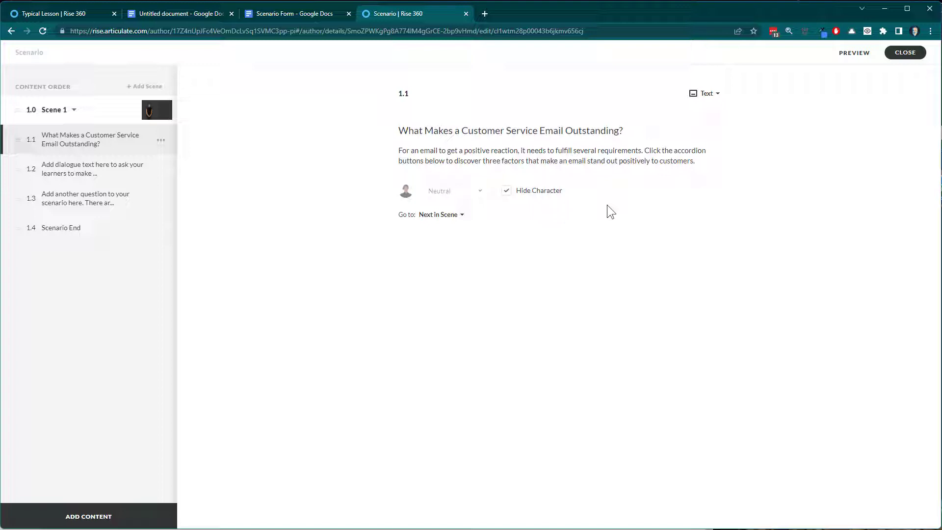
# Add a new content item after 1.1 in Scene 1 and set its type to Text
pyautogui.click(85, 520)
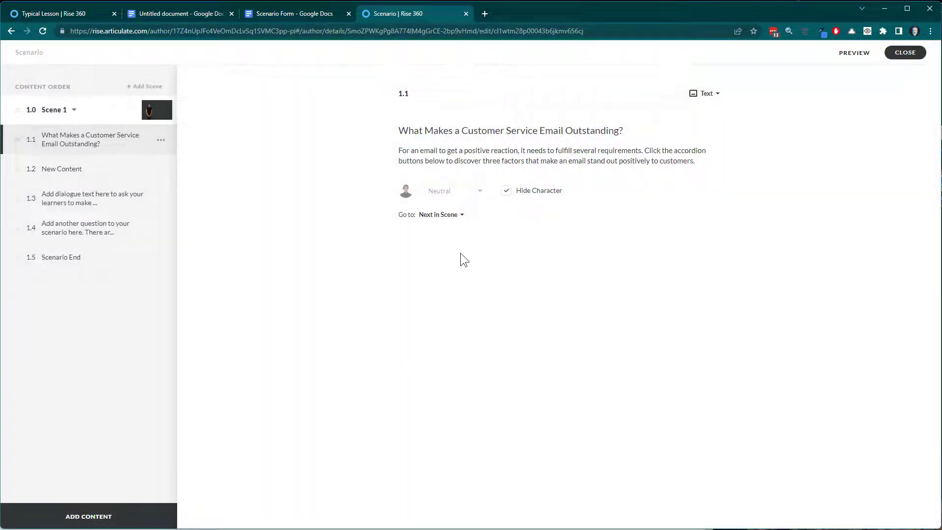
pyautogui.click(68, 172)
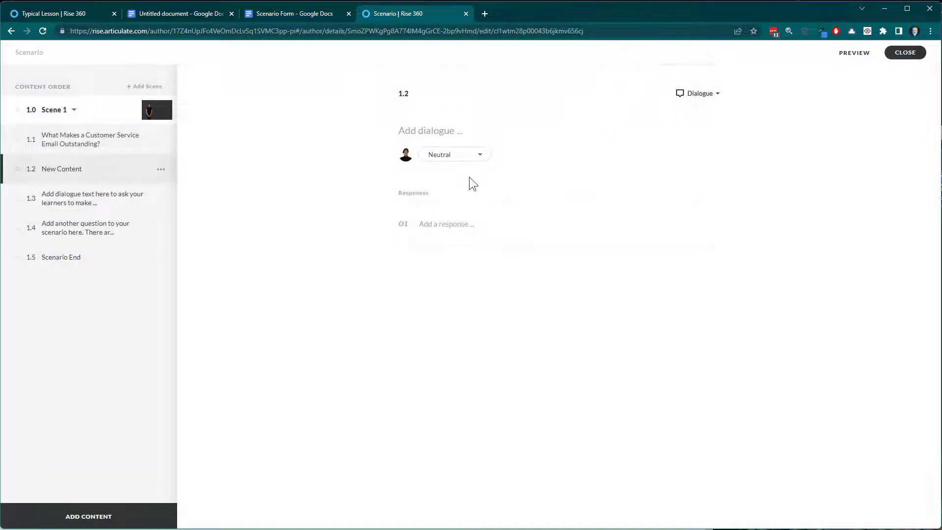
pyautogui.click(697, 99)
pyautogui.click(697, 129)
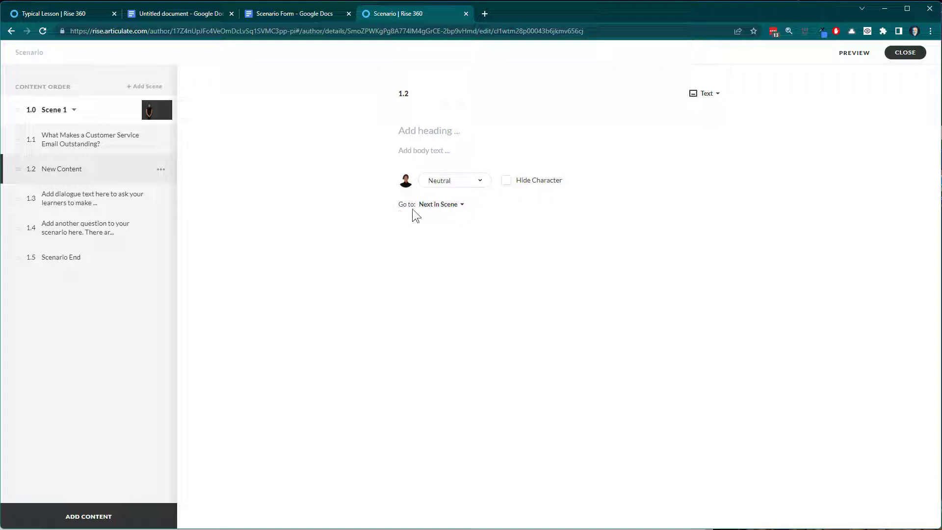
# Examine the character limits of the heading and body text in content 1.2 and the available character expressions
pyautogui.click(436, 131)
pyautogui.click(716, 144)
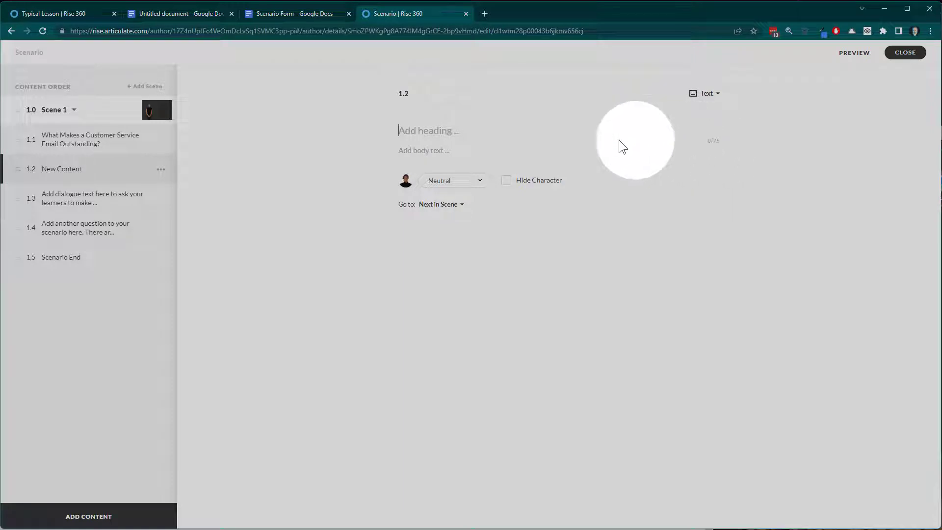
pyautogui.click(412, 151)
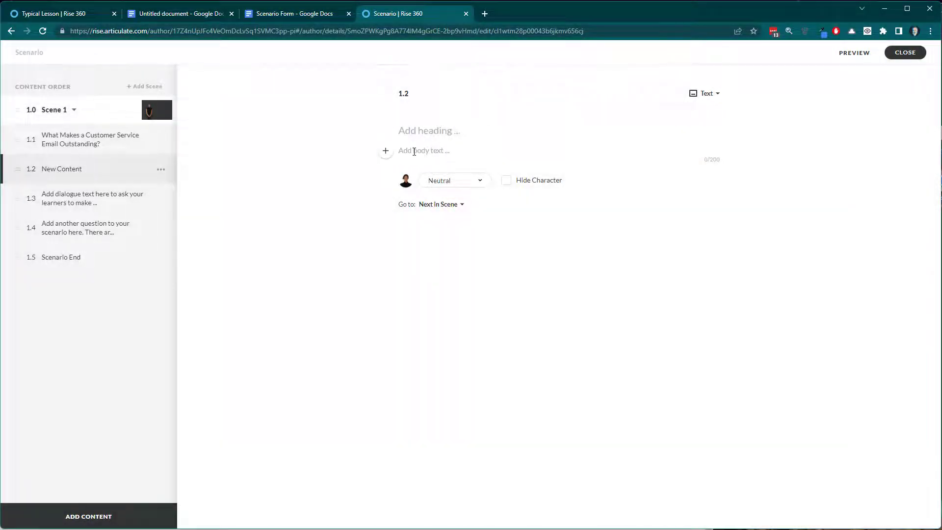
pyautogui.click(711, 160)
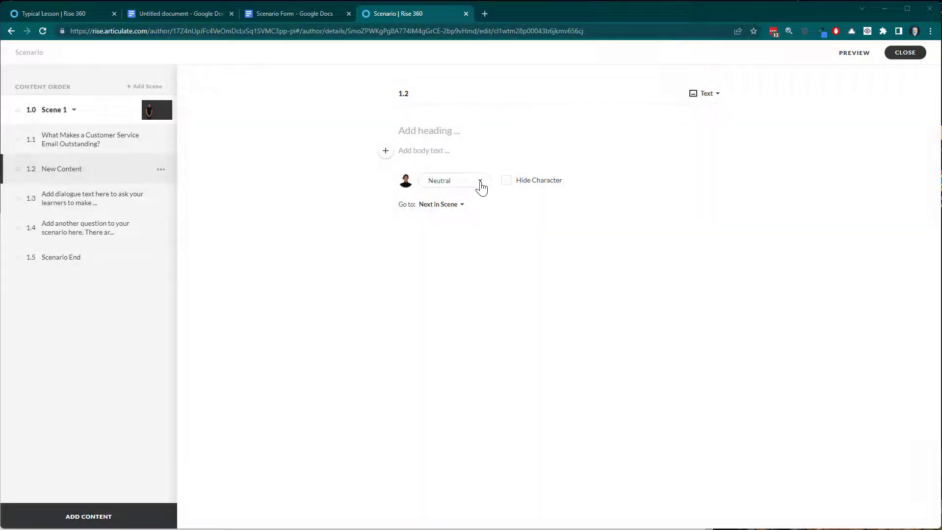
pyautogui.click(481, 183)
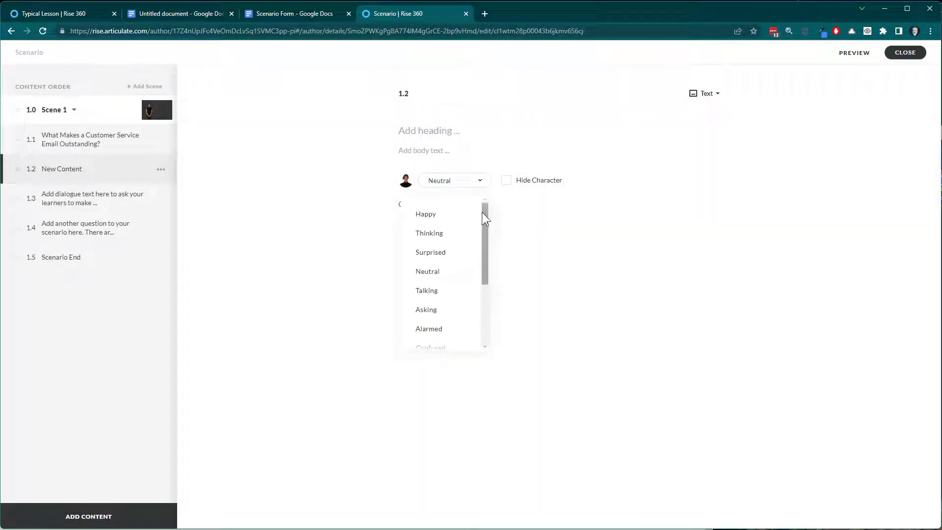
pyautogui.moveTo(486, 226); pyautogui.dragTo(487, 273)
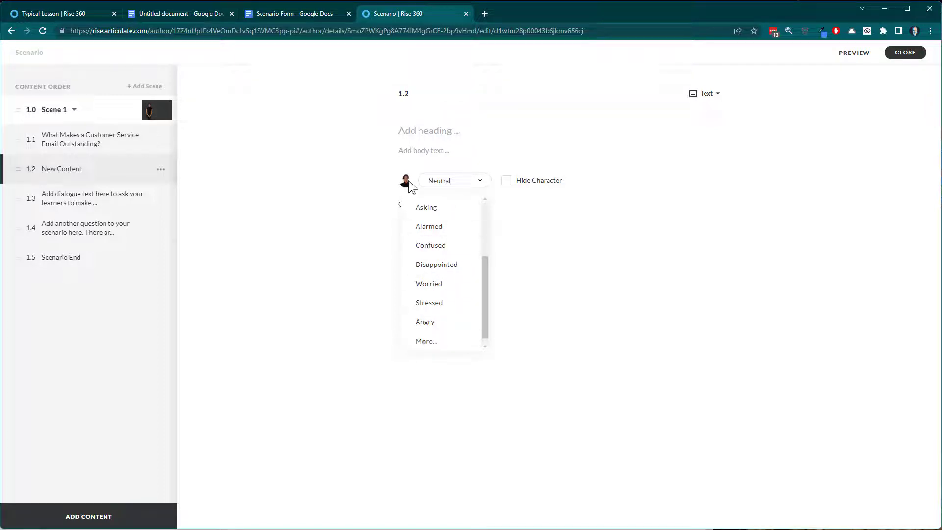
pyautogui.click(557, 252)
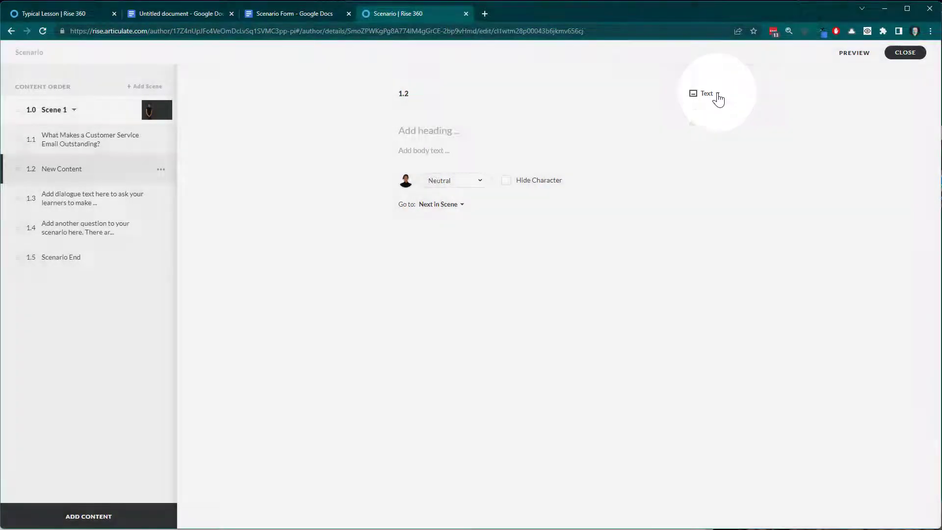
# Change content 1.2 to the Dialogue type and review its character expression options
pyautogui.click(718, 96)
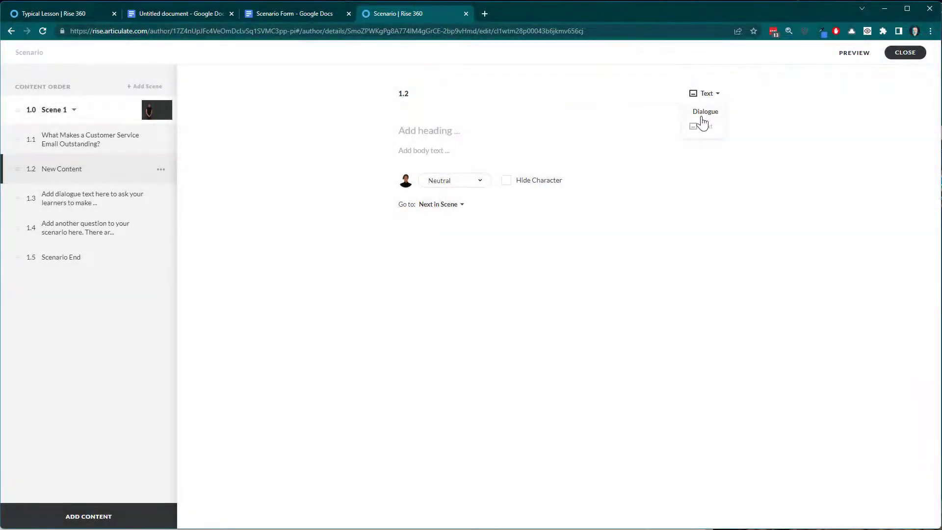
pyautogui.click(702, 120)
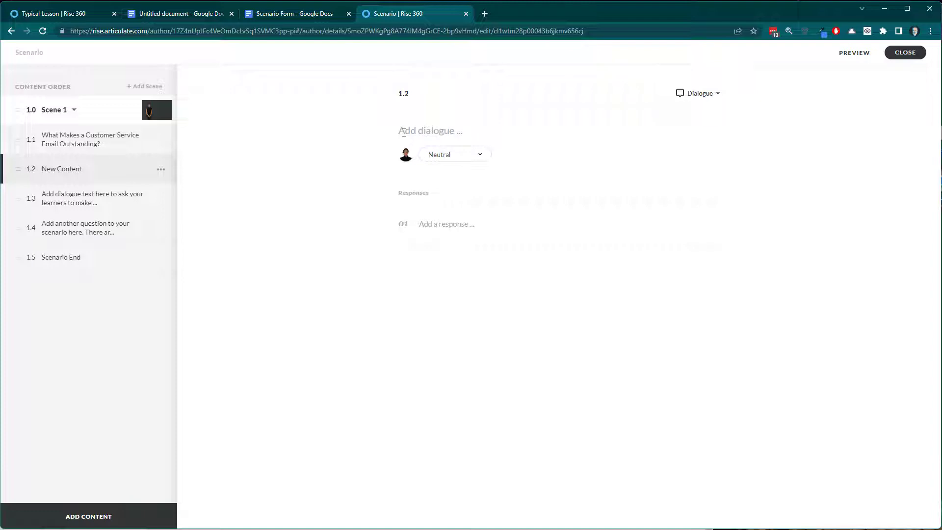
pyautogui.click(412, 130)
pyautogui.click(482, 161)
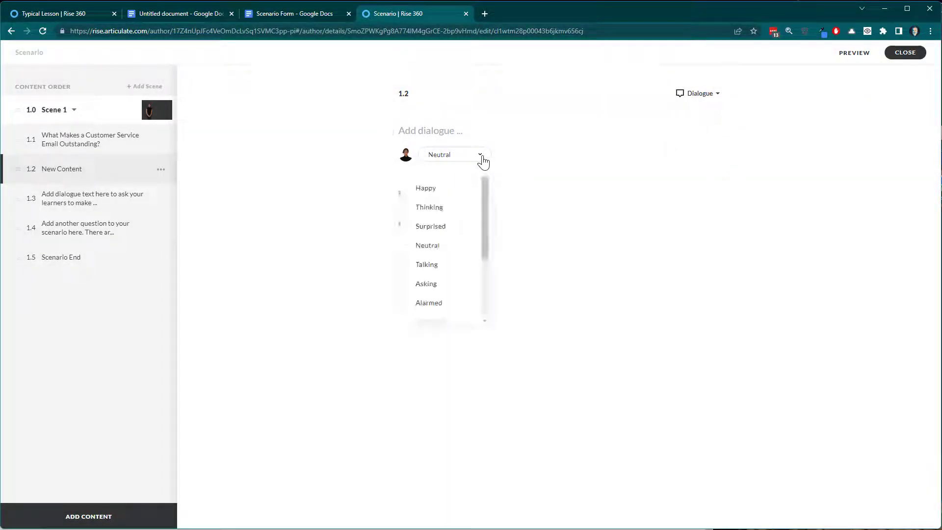
pyautogui.click(483, 161)
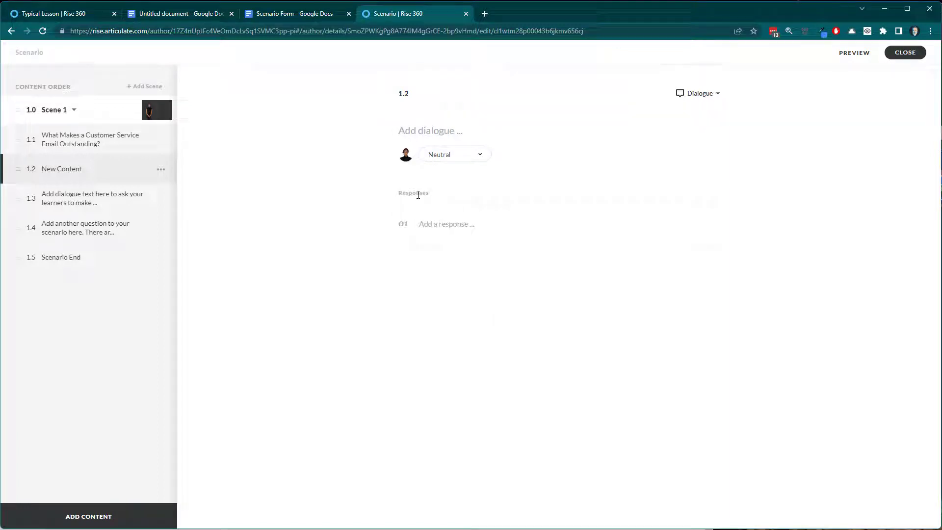
# Enter ABC as the dialogue of content 1.2 and A as its first response
pyautogui.click(421, 131)
pyautogui.write('AB')
pyautogui.write('C')
pyautogui.click(427, 221)
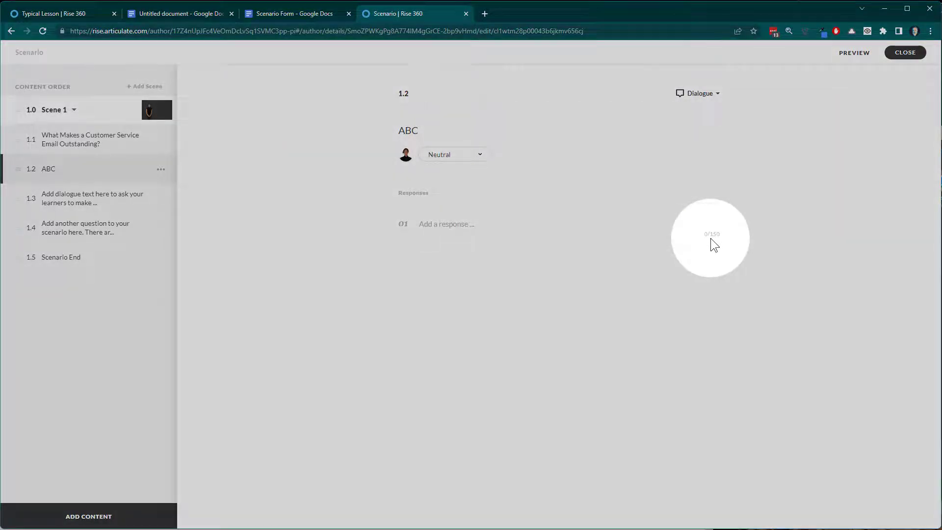
pyautogui.write('A')
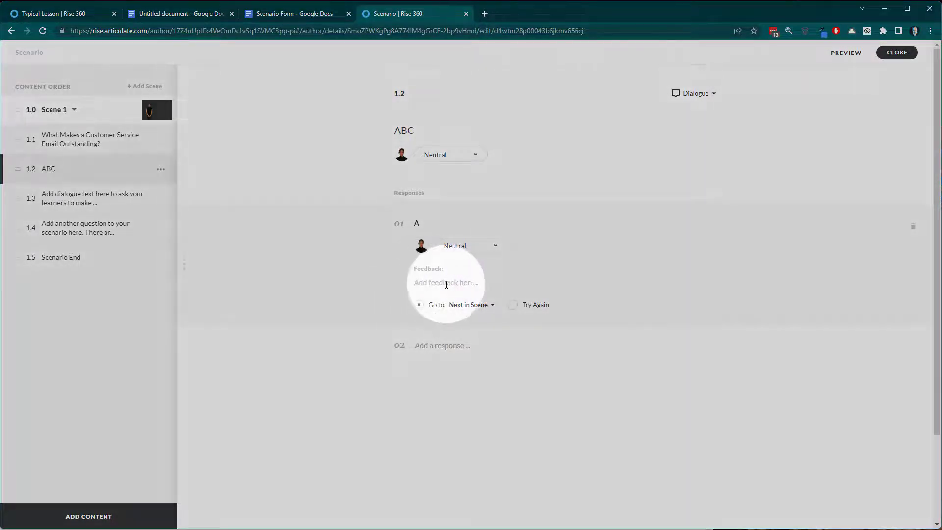
# Check the character limit of the feedback field for response A
pyautogui.click(445, 284)
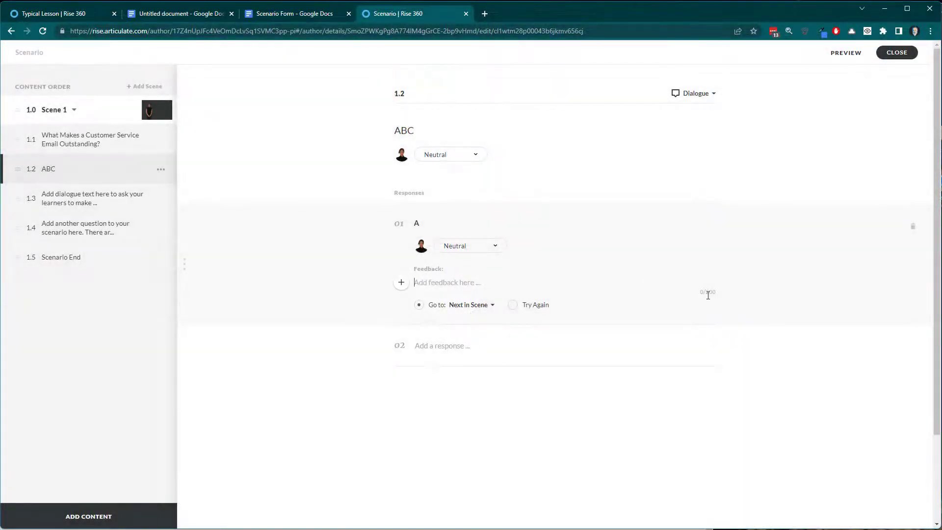
pyautogui.click(708, 293)
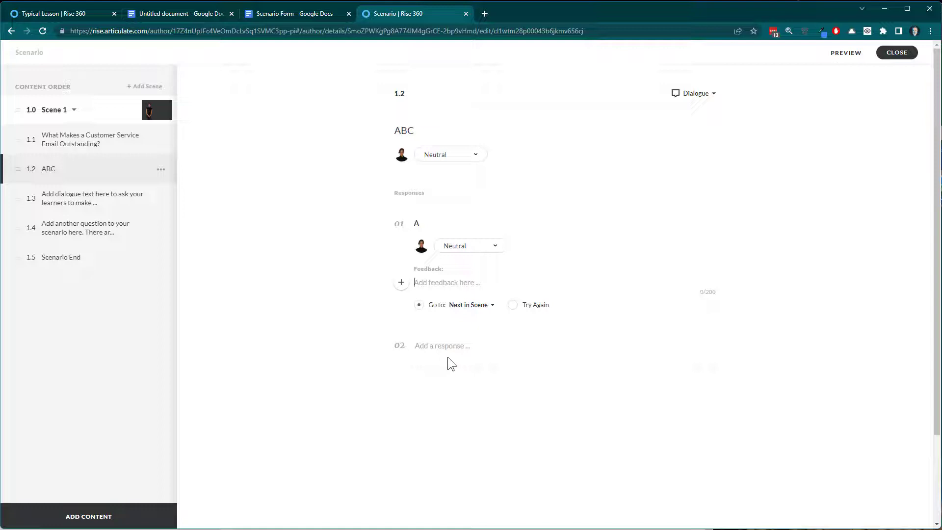
pyautogui.click(700, 289)
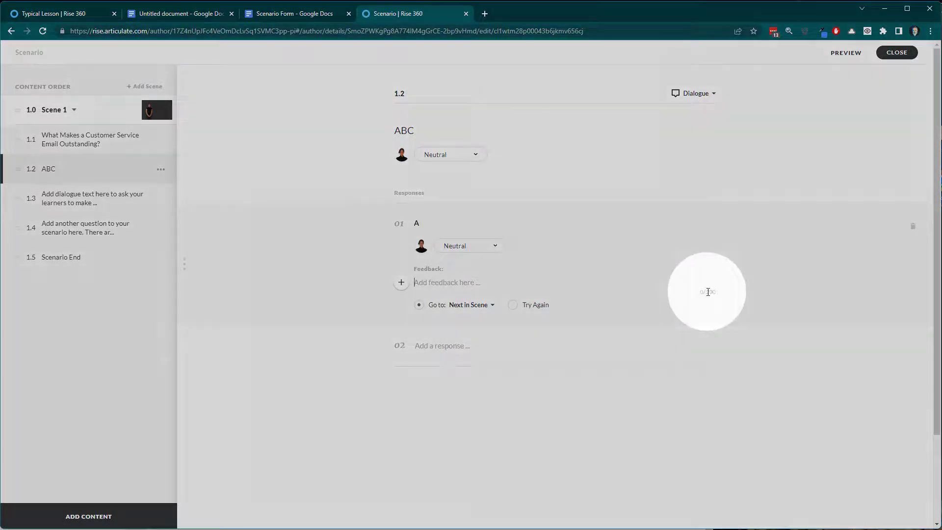
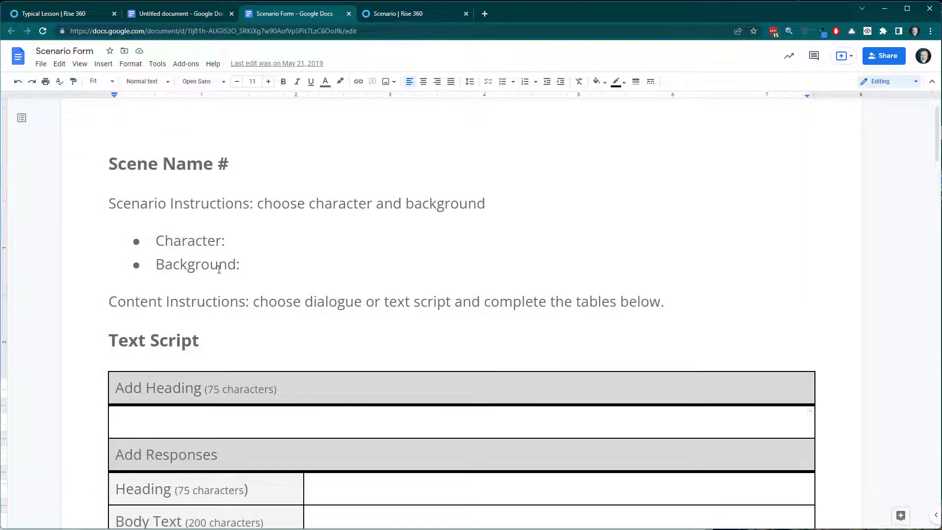
# Review the Text Script table in the Scenario Form Google Doc and continue to the Dialogue Script
pyautogui.scroll(-4, 219, 269)
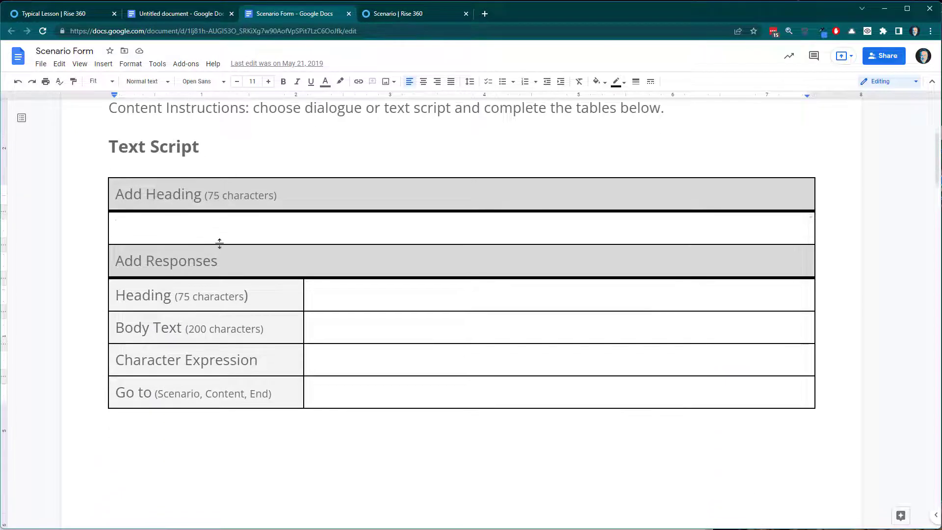
pyautogui.click(199, 223)
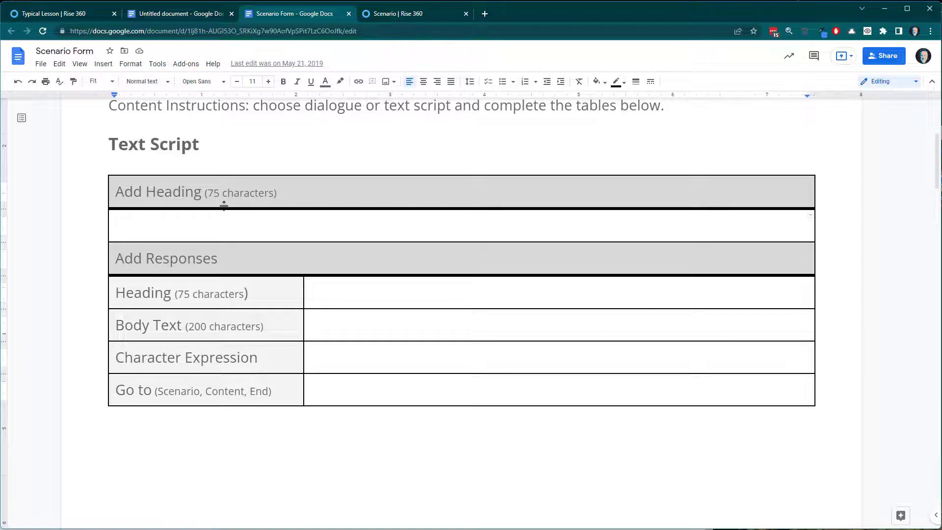
pyautogui.moveTo(223, 201)
pyautogui.scroll(-4, 336, 321)
pyautogui.scroll(-14, 336, 321)
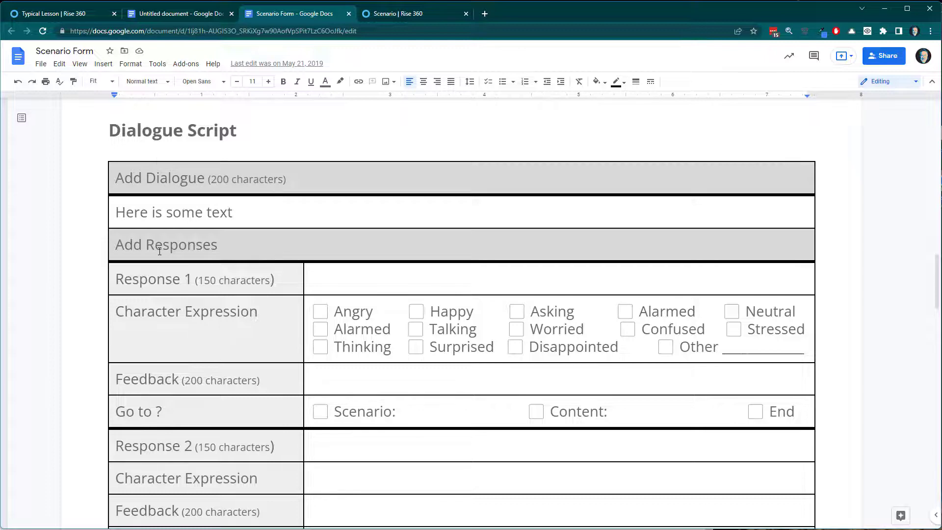
# Examine the response, character expression, feedback and Go to rows for Responses 1 to 3 in the Dialogue Script table
pyautogui.scroll(-2, 142, 202)
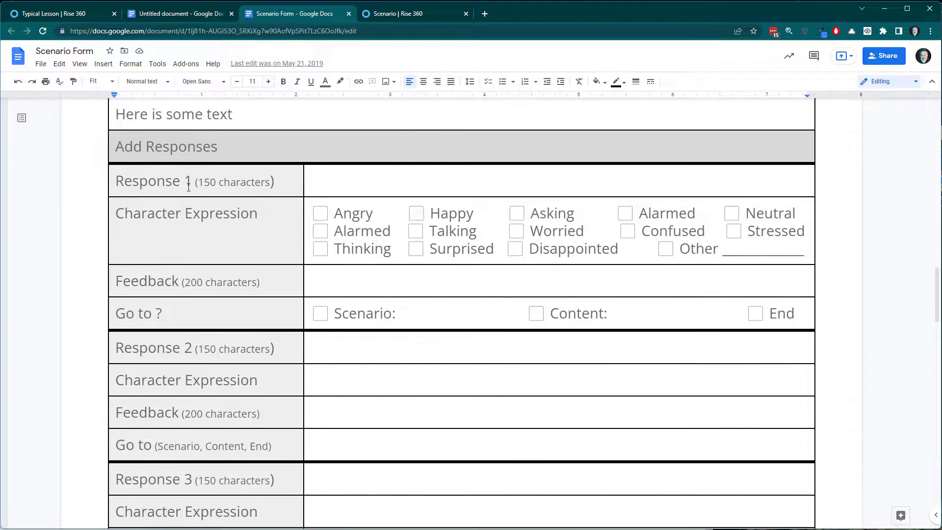
pyautogui.click(316, 181)
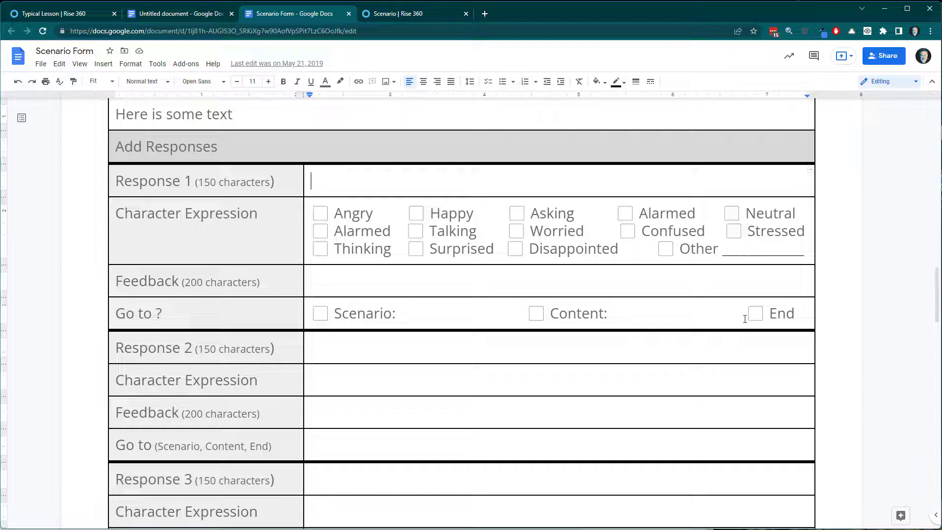
pyautogui.scroll(-2, 346, 267)
pyautogui.scroll(-1, 346, 267)
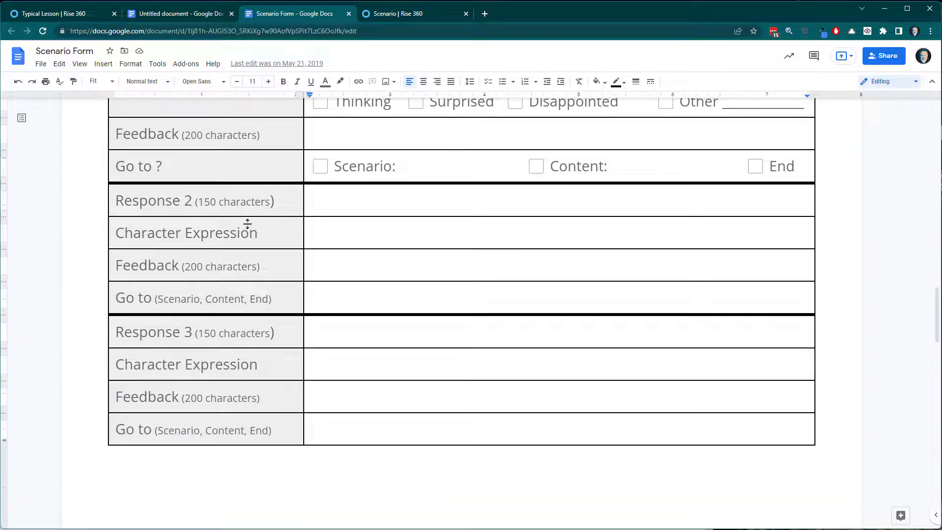
pyautogui.scroll(3, 345, 241)
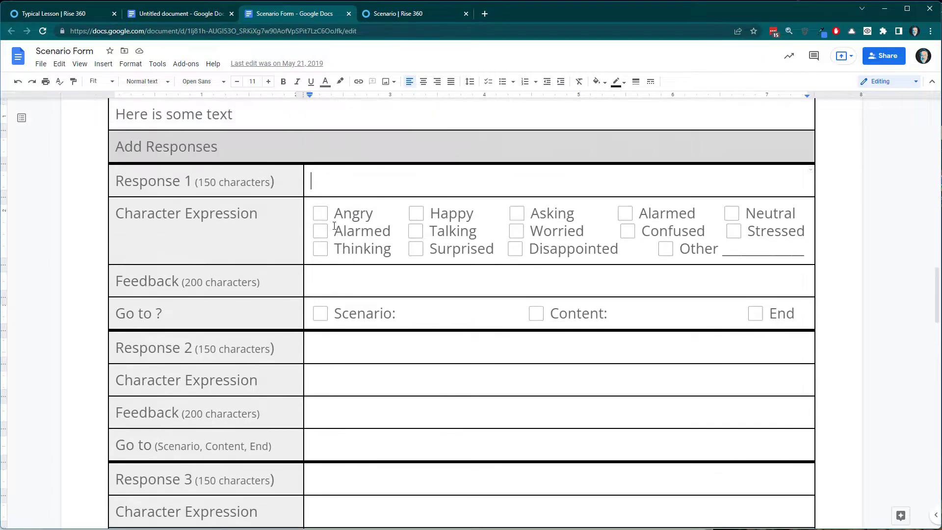
# Copy the character expression checkboxes of Response 1 into the Character Expression row of Response 2
pyautogui.moveTo(310, 208); pyautogui.dragTo(805, 251)
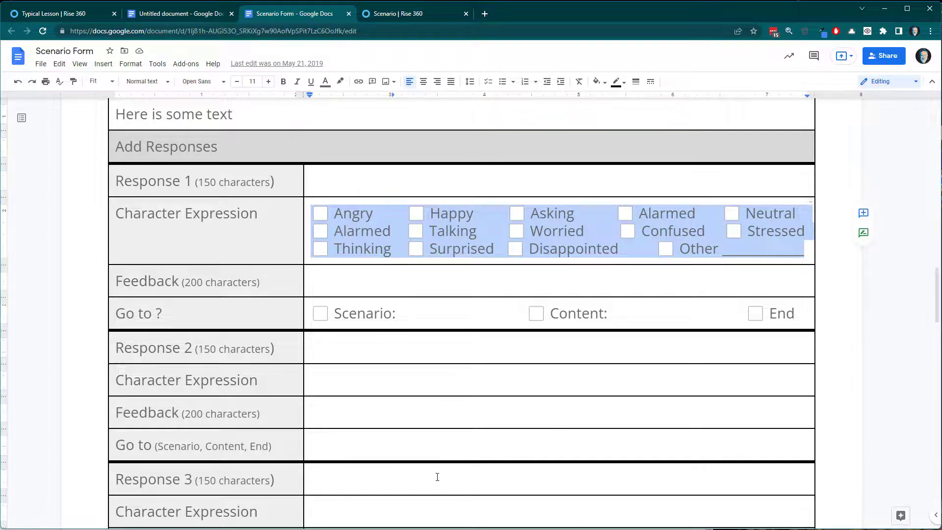
pyautogui.click(323, 375)
pyautogui.hotkey('ctrl', 'v')
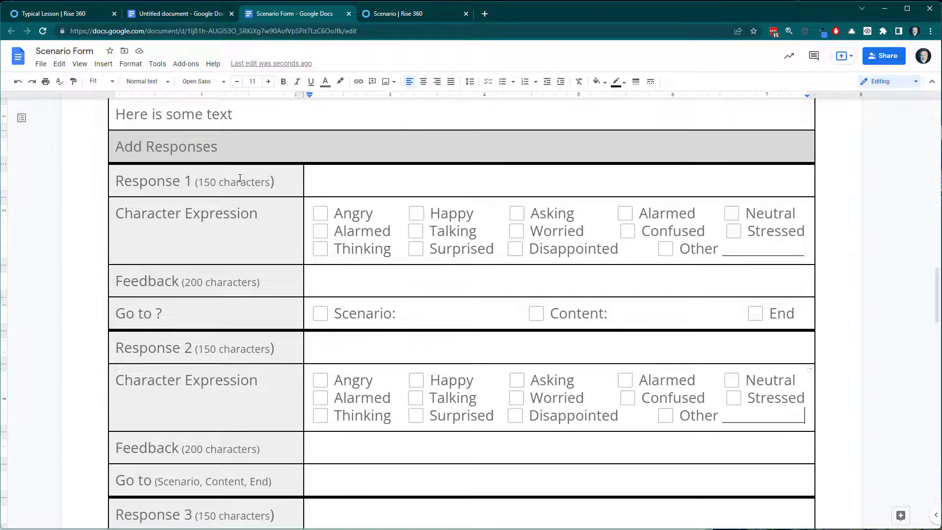
# Enter "This is my response. I am not happy." as the text of Response 1
pyautogui.click(326, 184)
pyautogui.write('This is my res')
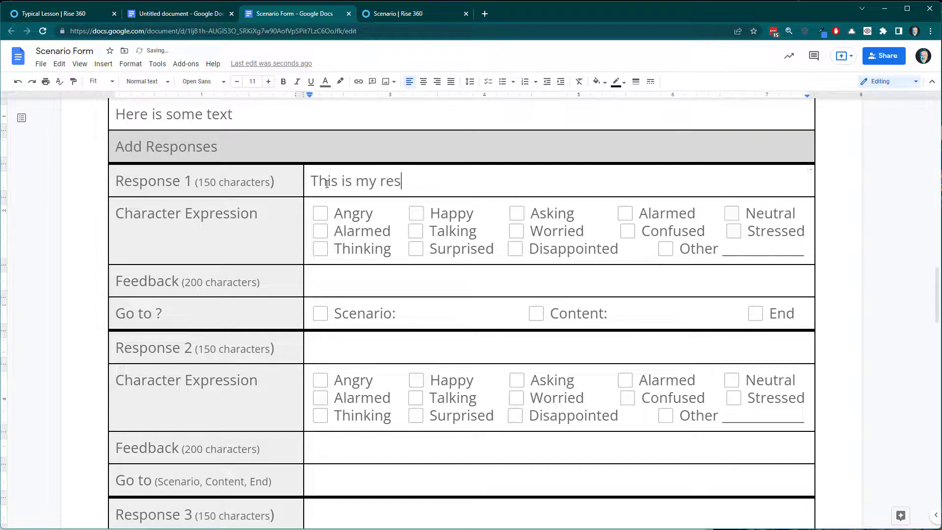
pyautogui.write('ponse. I am not happy.')
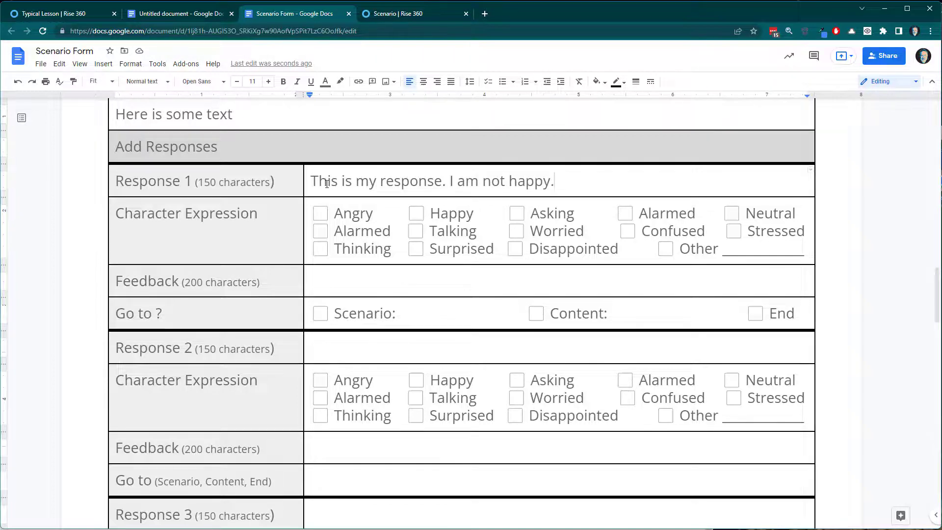
# Check the word count of the Response 1 text and enable displaying the word count while typing
pyautogui.moveTo(311, 182)
pyautogui.mouseDown()
pyautogui.moveTo(567, 181)
pyautogui.moveTo(311, 182)
pyautogui.mouseUp()
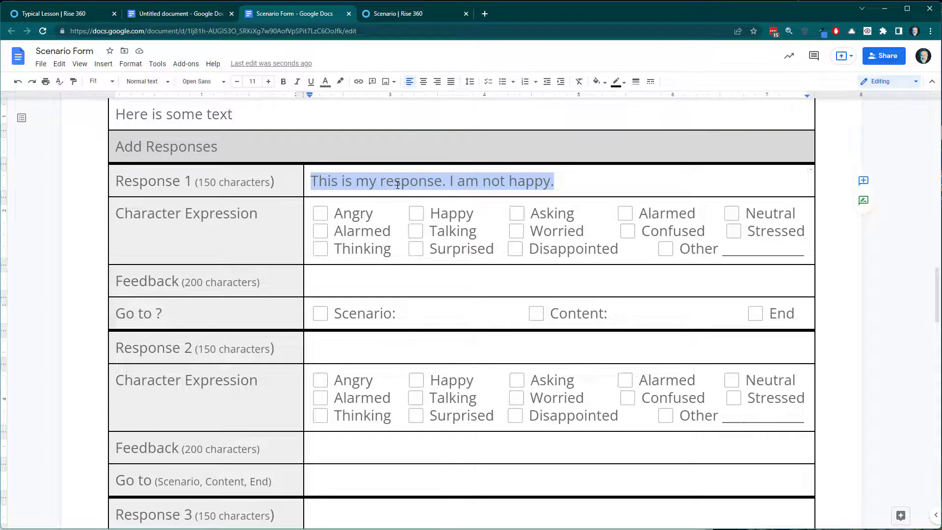
pyautogui.click(157, 64)
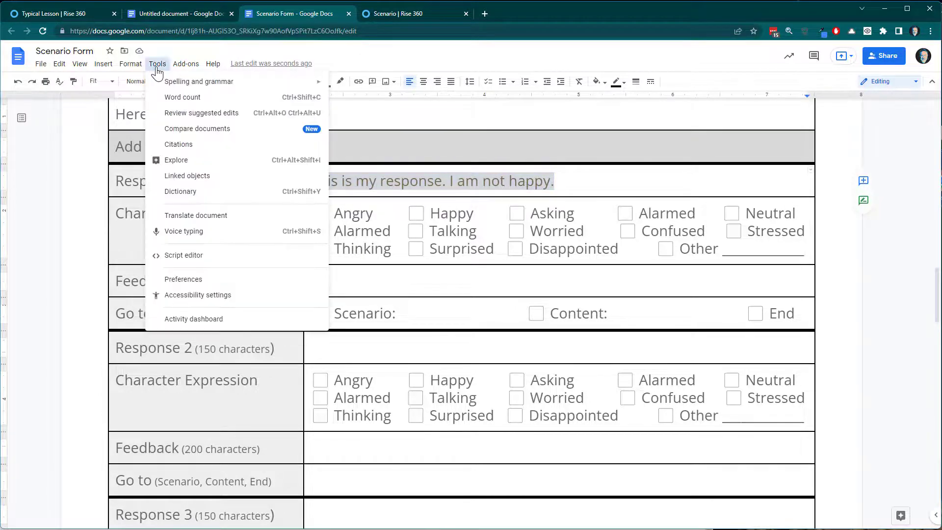
pyautogui.click(191, 102)
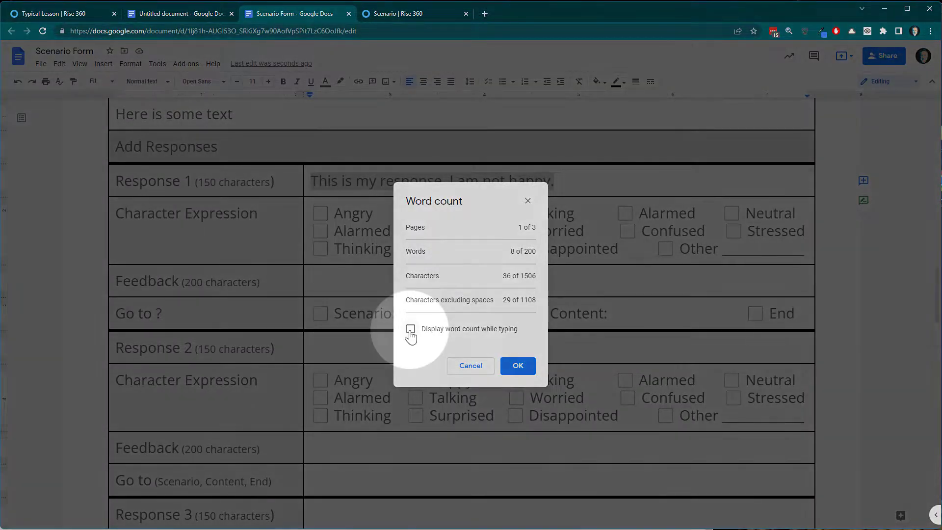
pyautogui.click(411, 330)
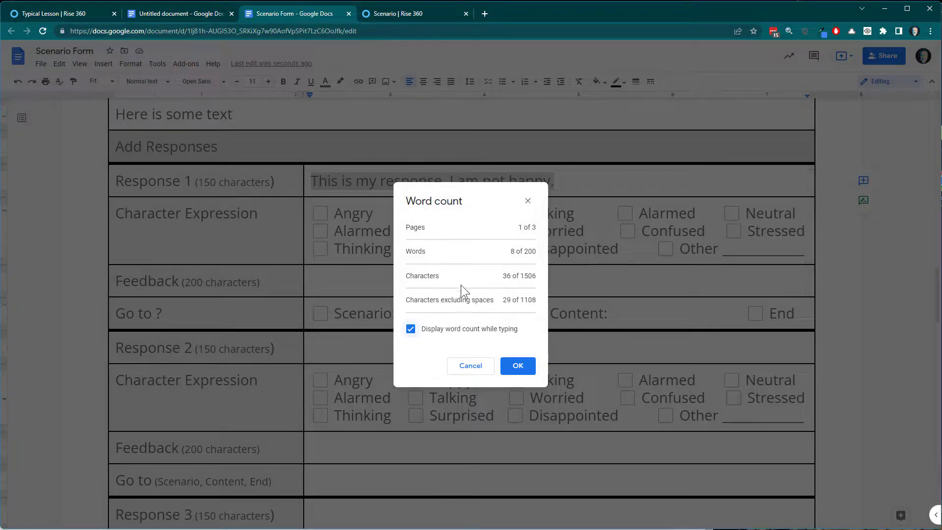
pyautogui.click(518, 366)
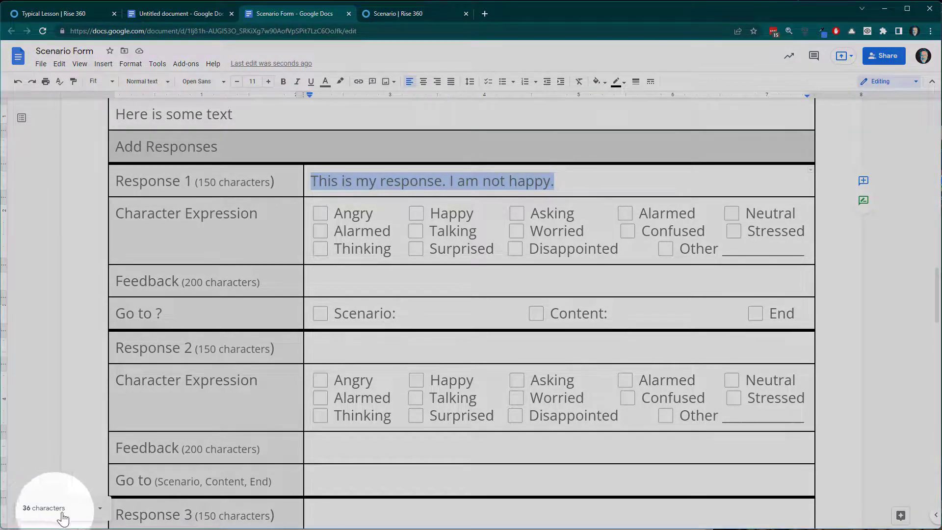
# Append "This is some more." to Response 1 and check the character count of the whole response
pyautogui.click(559, 183)
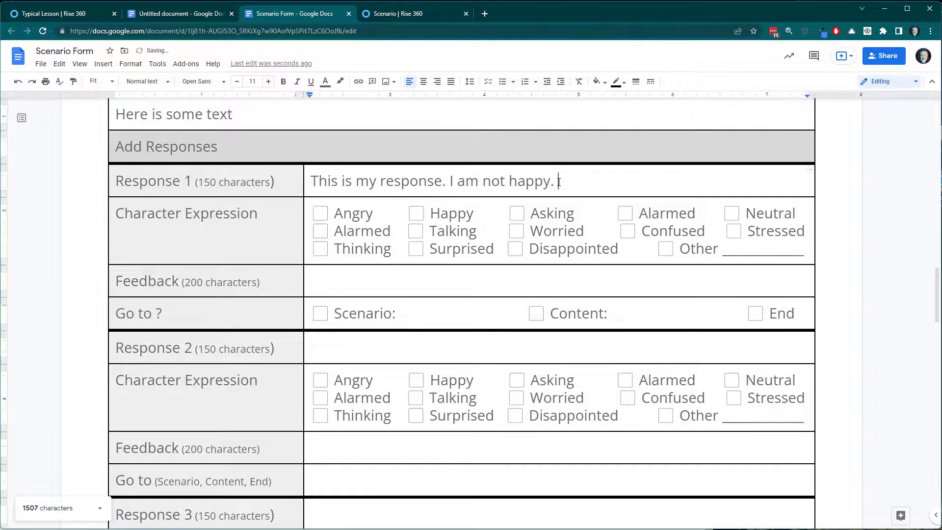
pyautogui.write('This is some ')
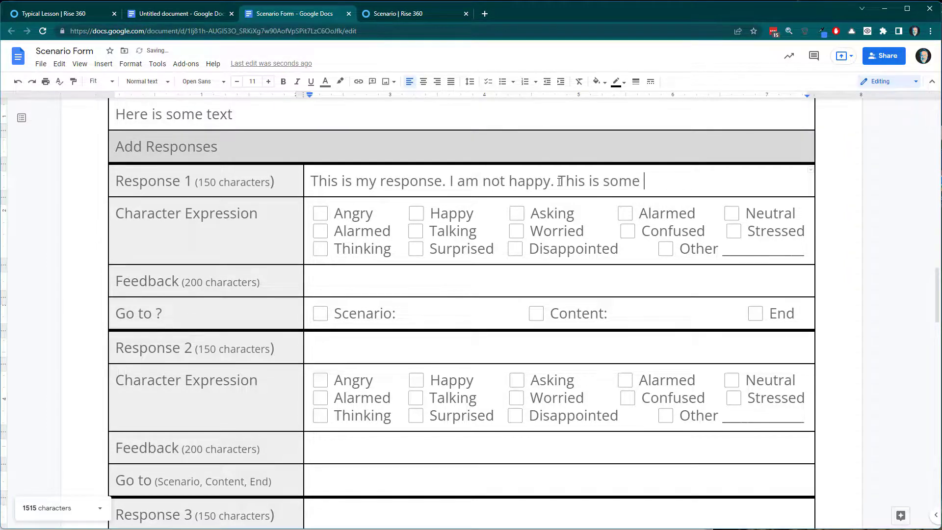
pyautogui.write('more.')
pyautogui.moveTo(312, 181); pyautogui.dragTo(688, 184)
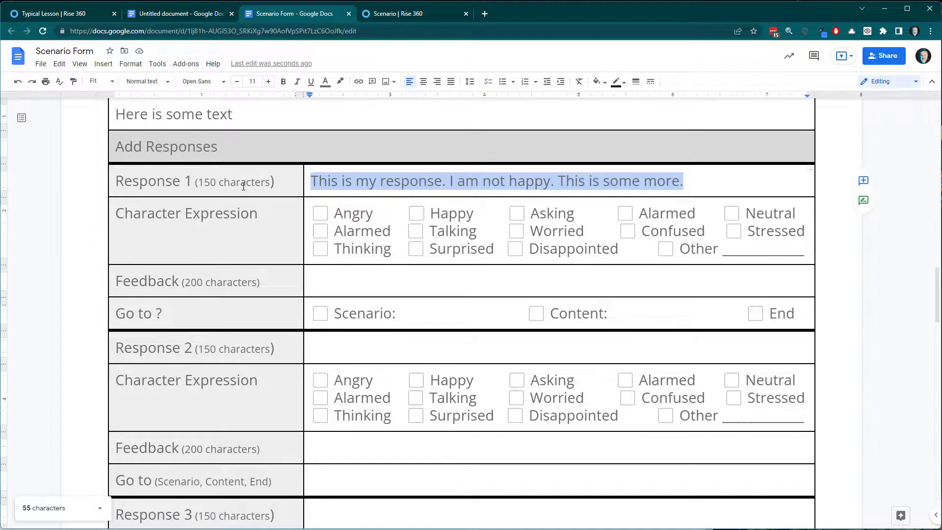
# Copy the Response 1 text and append it two more times within the same cell
pyautogui.click(311, 180)
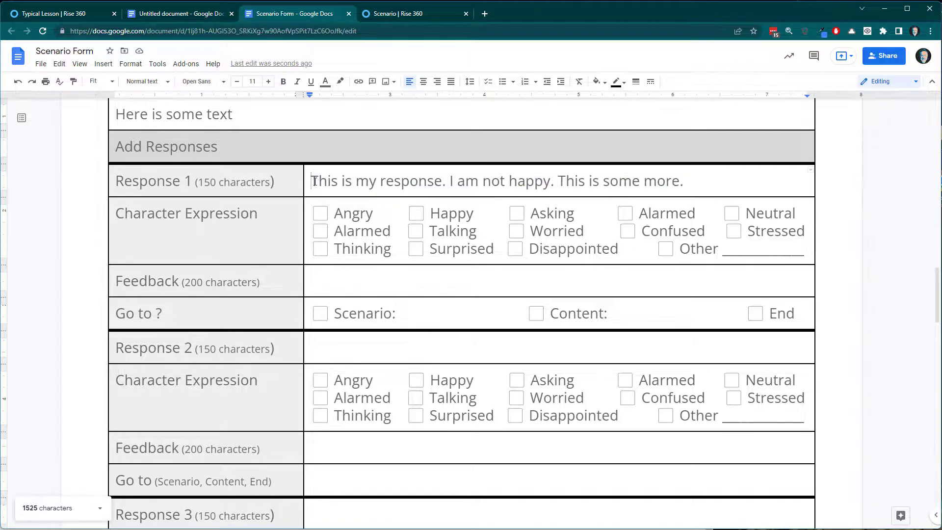
pyautogui.moveTo(311, 181); pyautogui.dragTo(685, 179)
pyautogui.hotkey('ctrl', 'c')
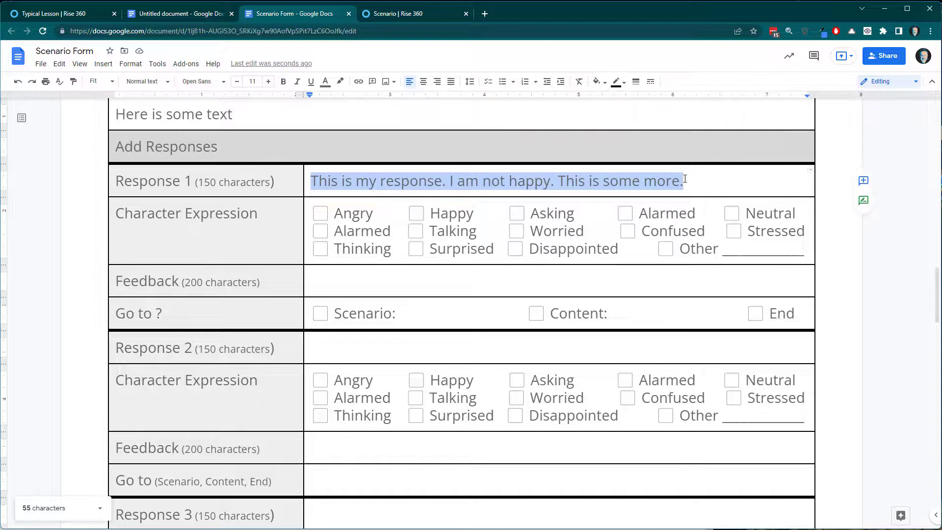
pyautogui.click(687, 181)
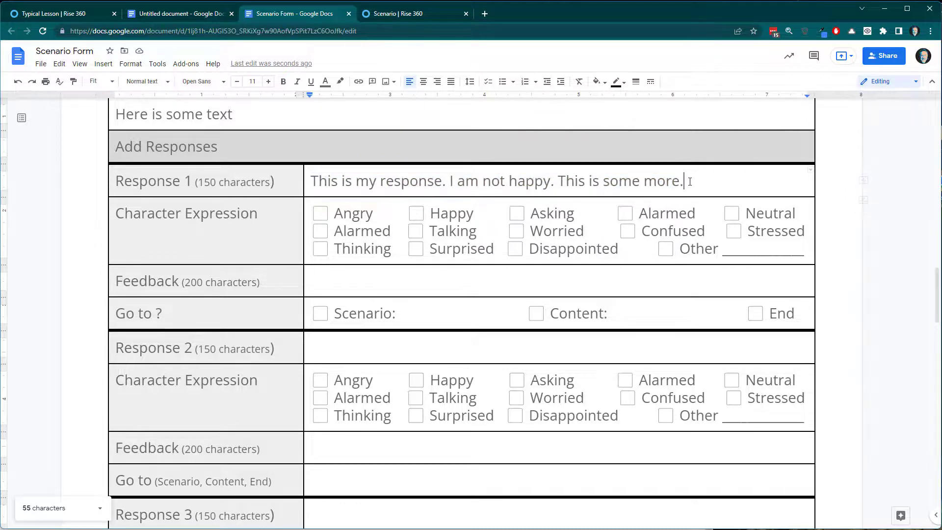
pyautogui.hotkey('ctrl', 'v')
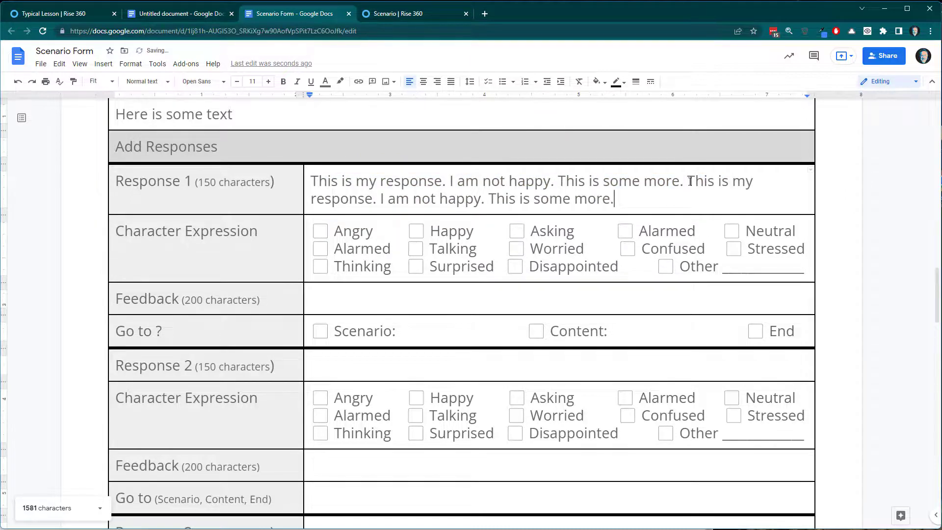
pyautogui.hotkey('ctrl', 'v')
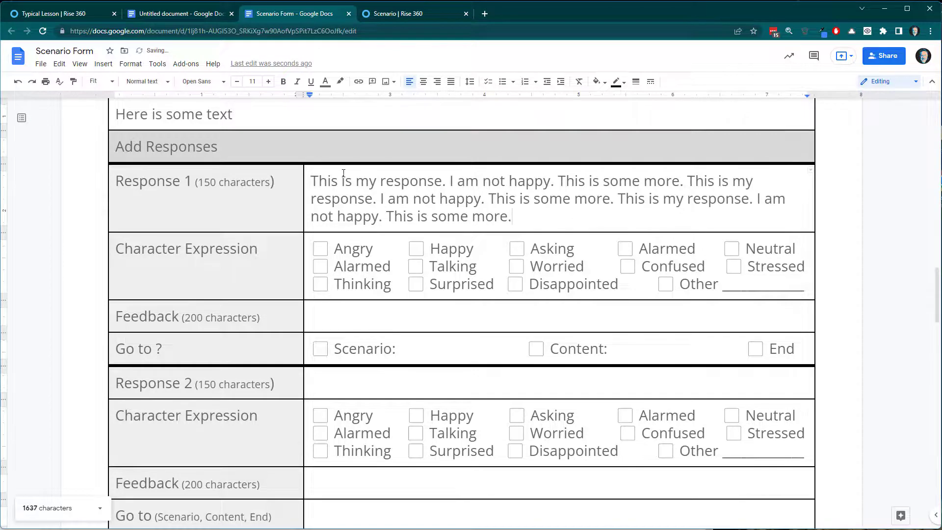
# Copy the full Response 1 text and paste it as the feedback for response A in the Rise 360 scenario
pyautogui.moveTo(312, 181); pyautogui.dragTo(514, 212)
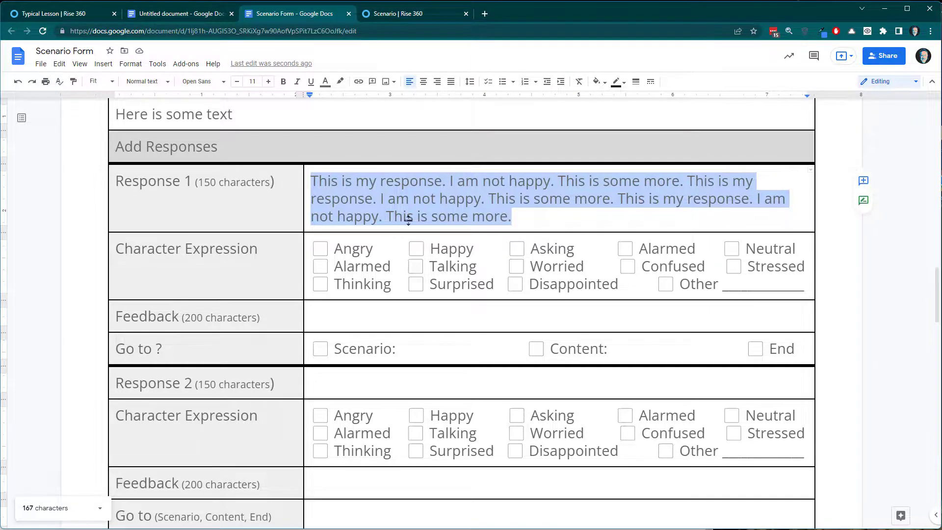
pyautogui.rightClick(414, 206)
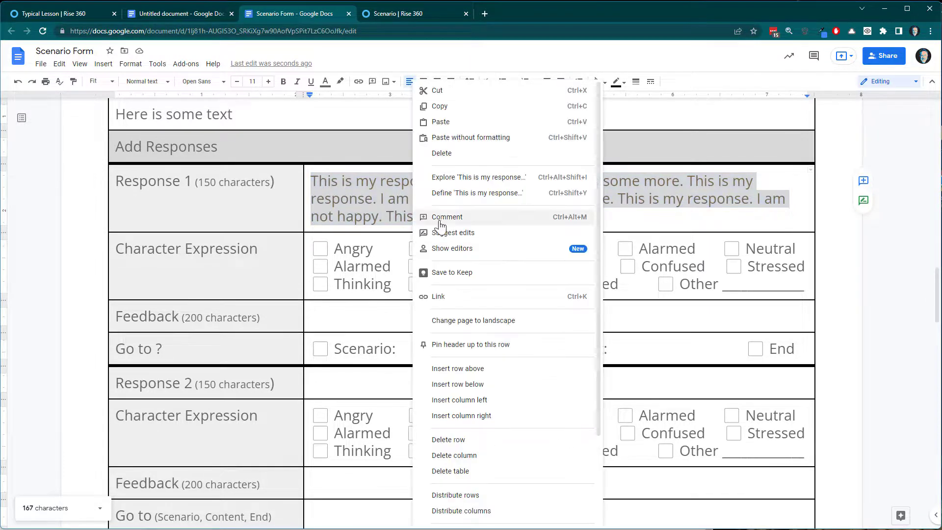
pyautogui.click(440, 106)
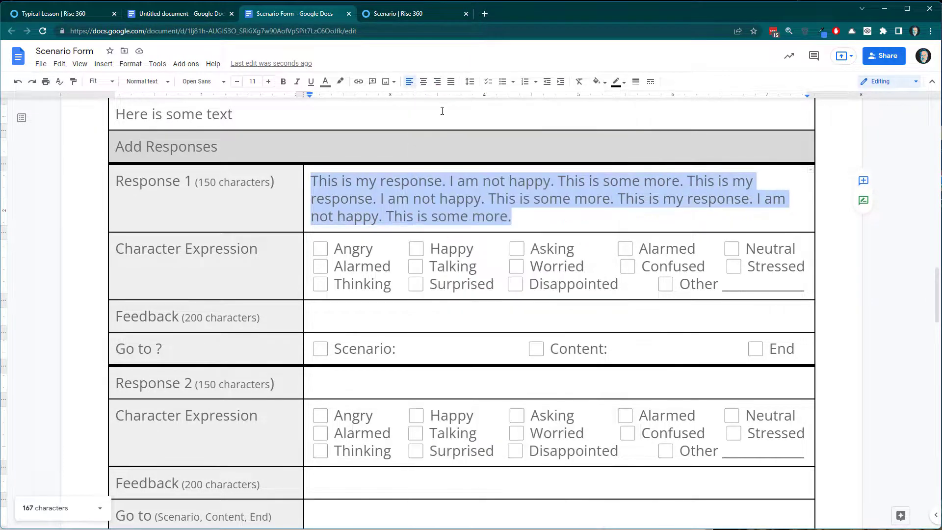
pyautogui.click(395, 15)
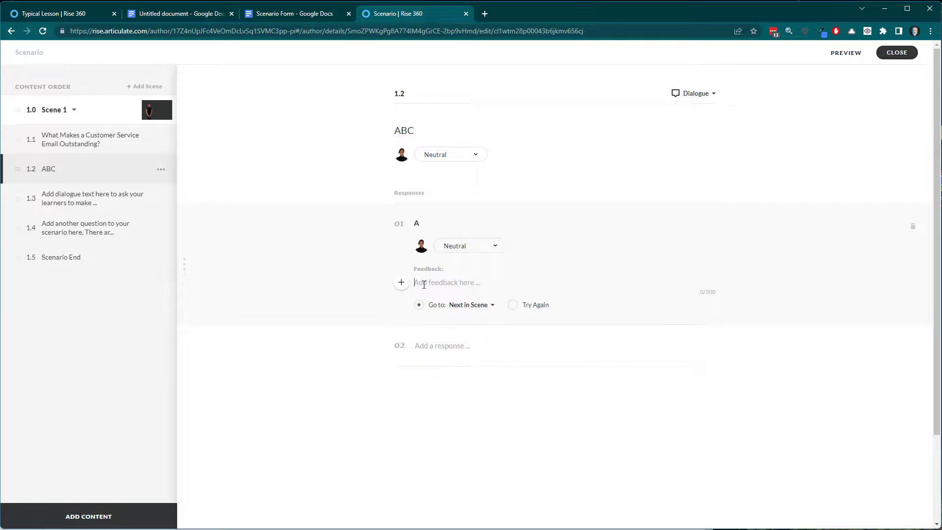
pyautogui.hotkey('ctrl', 'v')
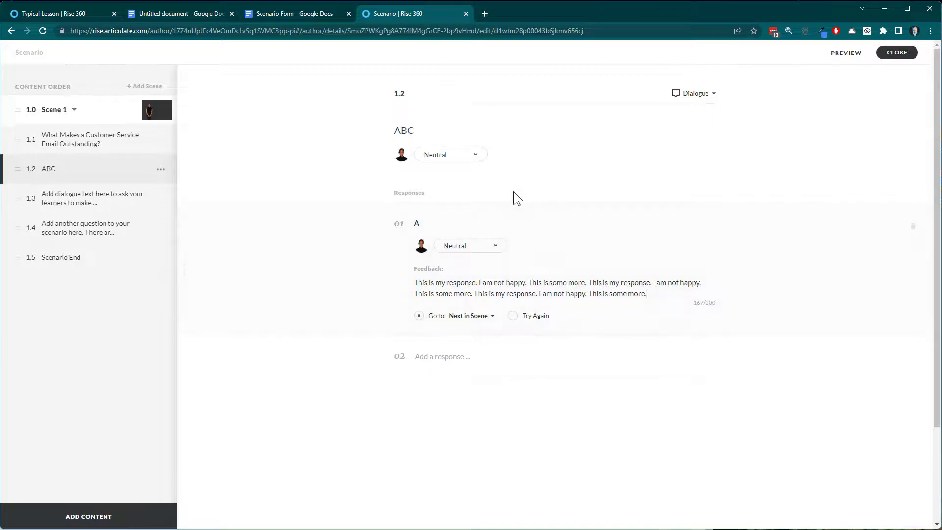
# Return to the Scenario Form document, append the copied text to Response 1 again and check its character count
pyautogui.click(417, 128)
pyautogui.click(297, 14)
pyautogui.click(530, 220)
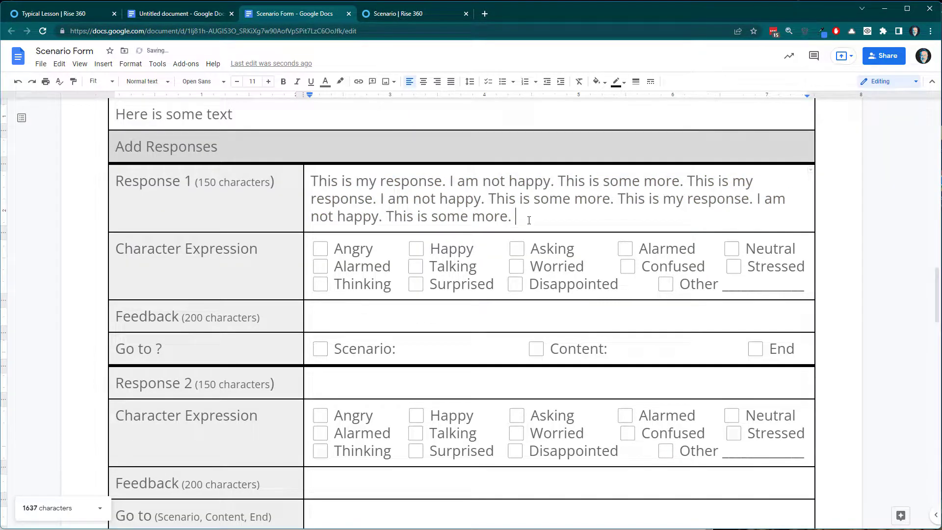
pyautogui.hotkey('ctrl', 'v')
pyautogui.moveTo(657, 252); pyautogui.dragTo(315, 181)
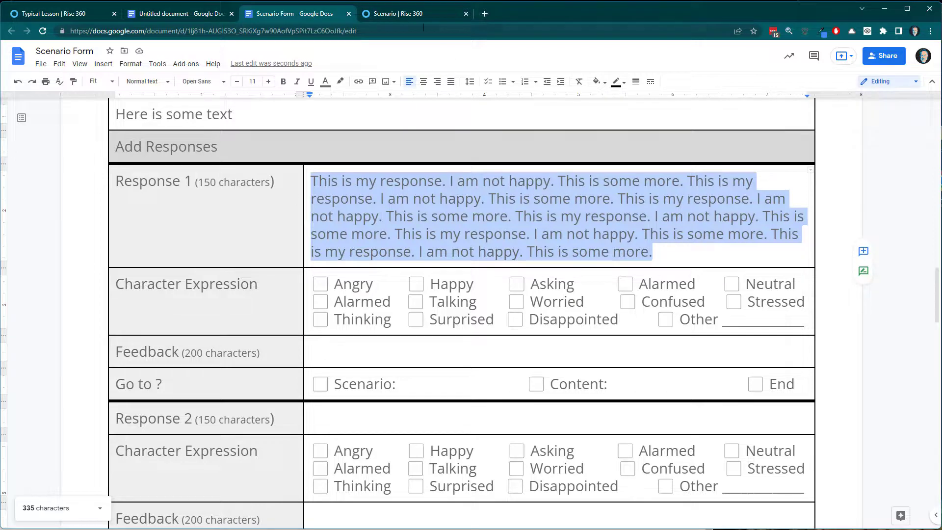
# Switch to the Rise 360 scenario and clear the ABC dialogue of content 1.2
pyautogui.click(407, 19)
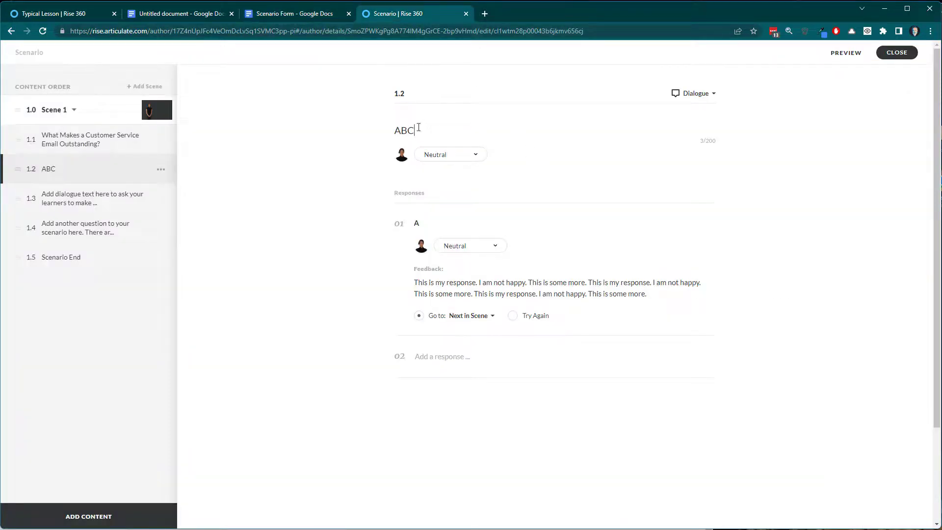
pyautogui.moveTo(418, 128); pyautogui.dragTo(397, 128)
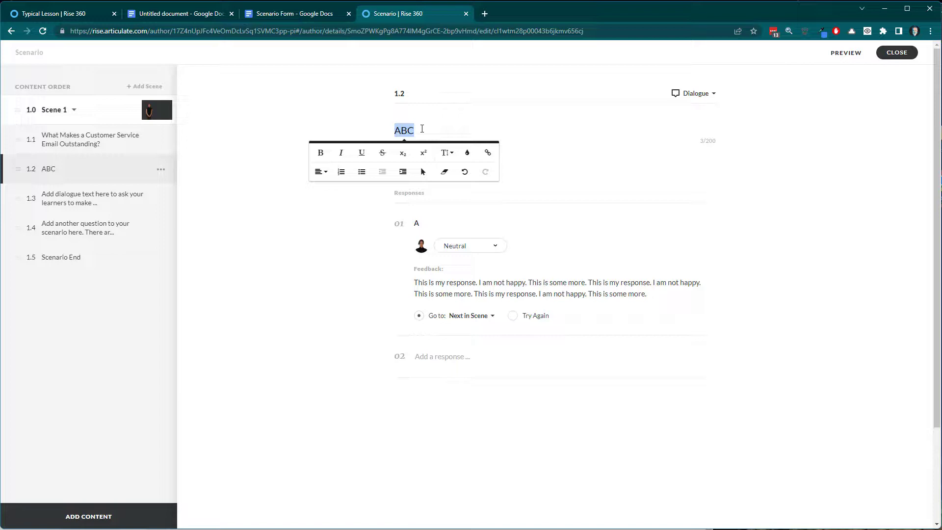
pyautogui.press('BackSpace')
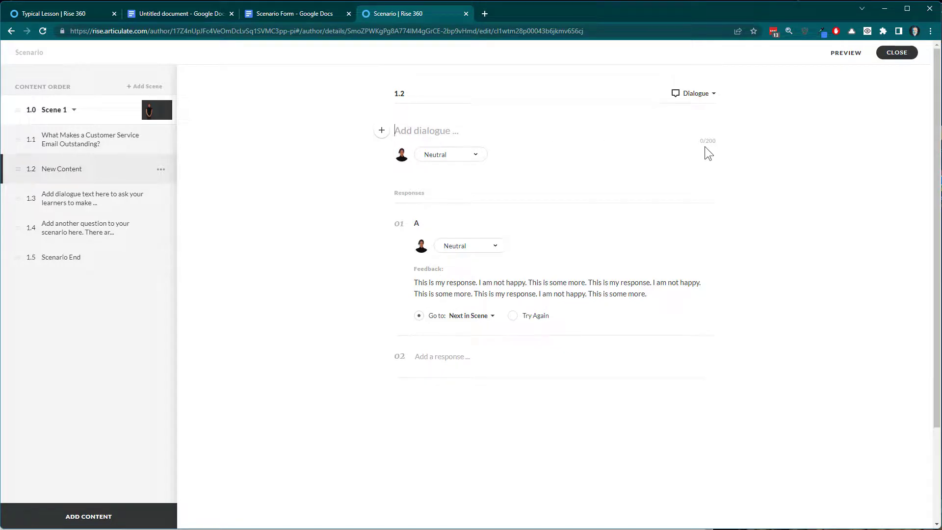
# Switch back to the Scenario Form document and delete all of the sample text in Response 1
pyautogui.click(313, 15)
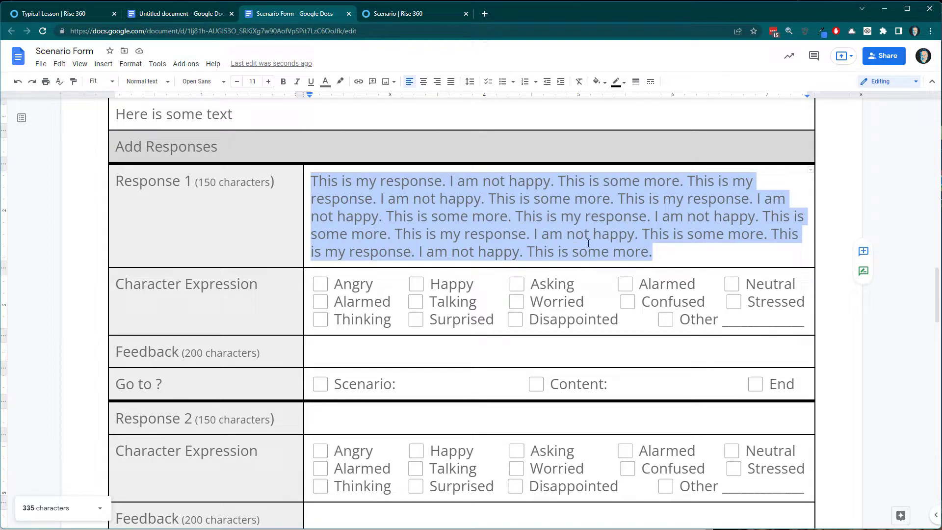
pyautogui.click(656, 254)
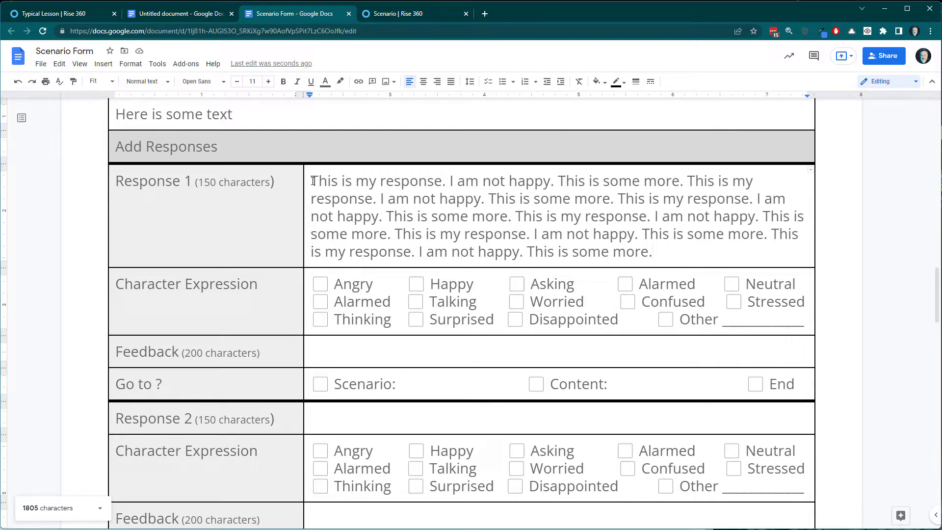
pyautogui.moveTo(311, 177); pyautogui.dragTo(658, 249)
pyautogui.press('BackSpace')
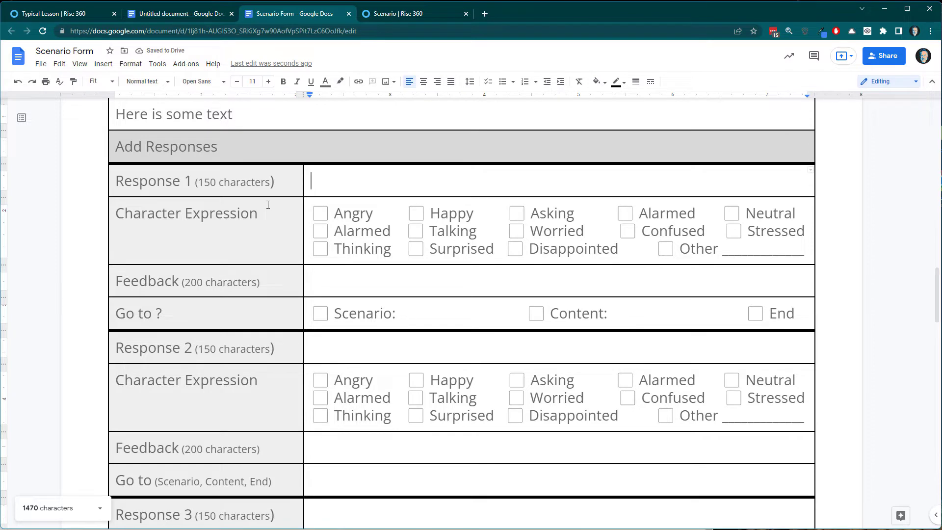
# Review the Dialogue Script table from its heading and the remaining pages of the Scenario Form document
pyautogui.scroll(4, 352, 269)
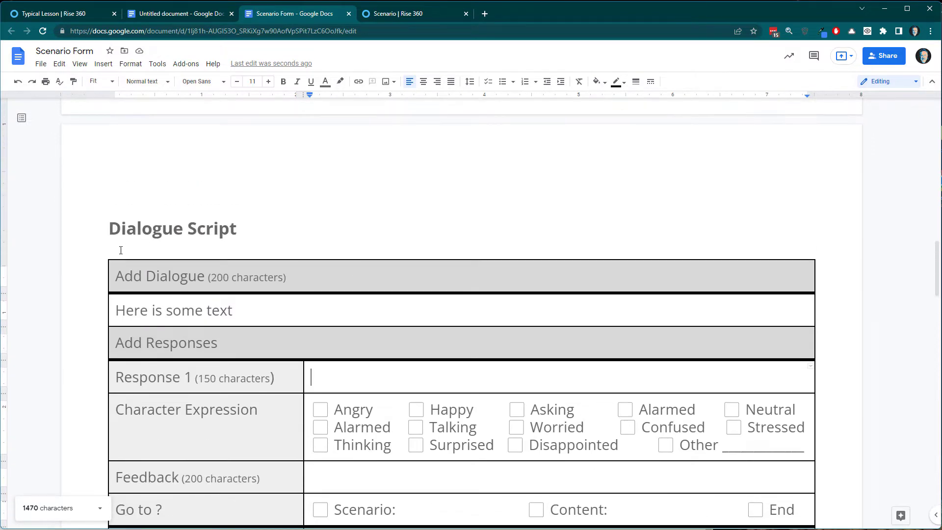
pyautogui.scroll(-2, 227, 257)
pyautogui.moveTo(204, 162)
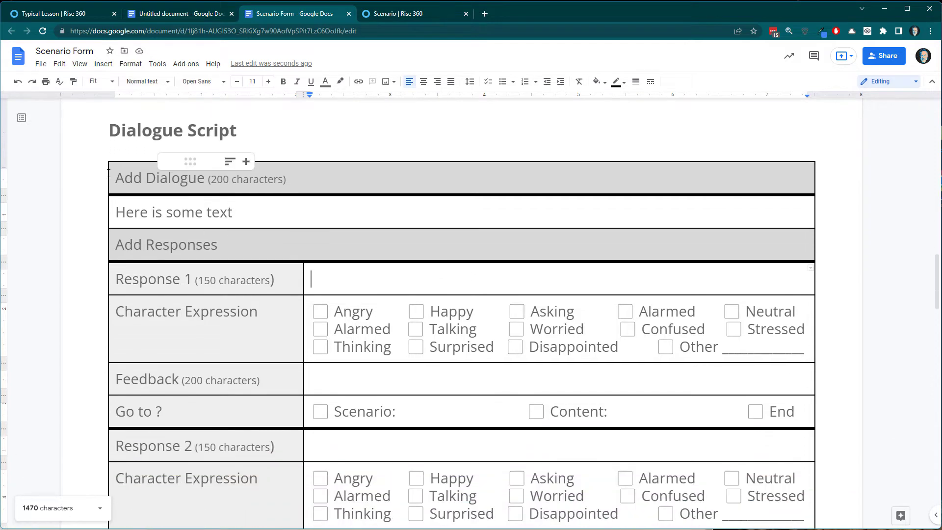
pyautogui.scroll(-12, 198, 171)
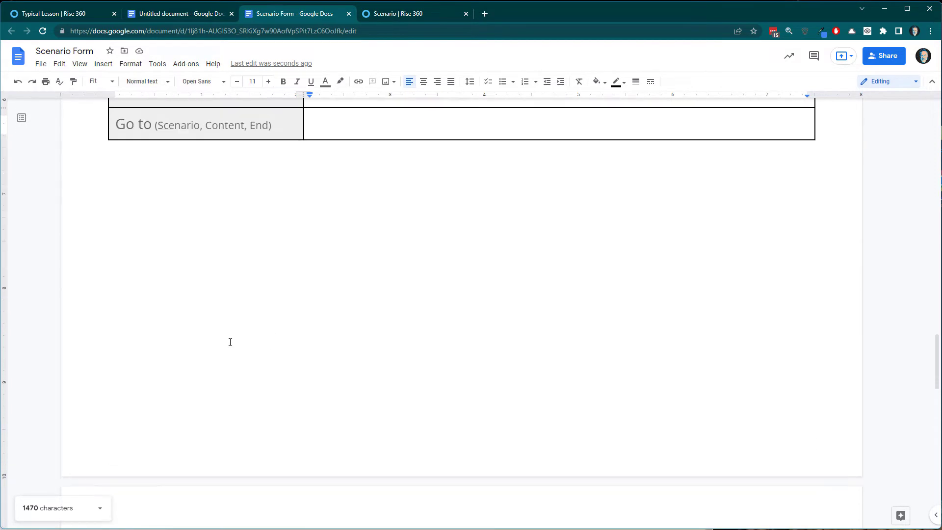
pyautogui.scroll(-6, 234, 405)
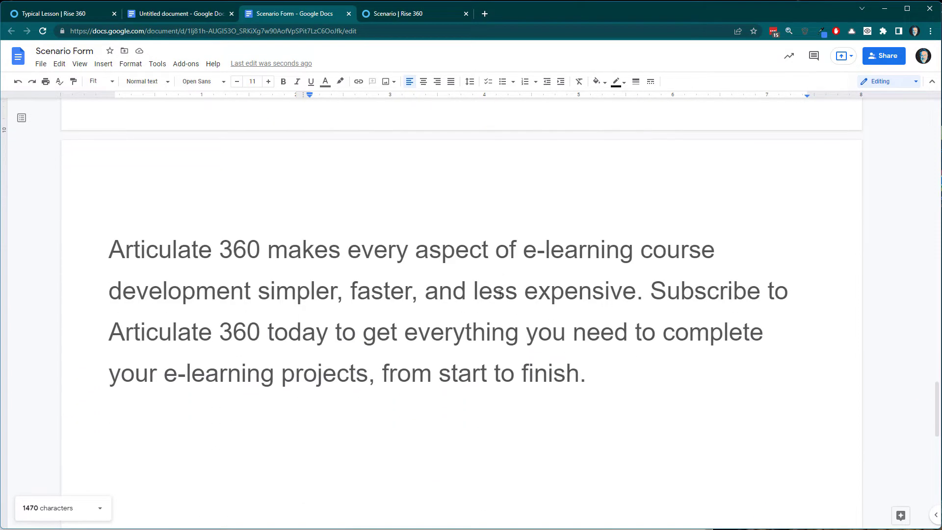
pyautogui.scroll(-8, 527, 330)
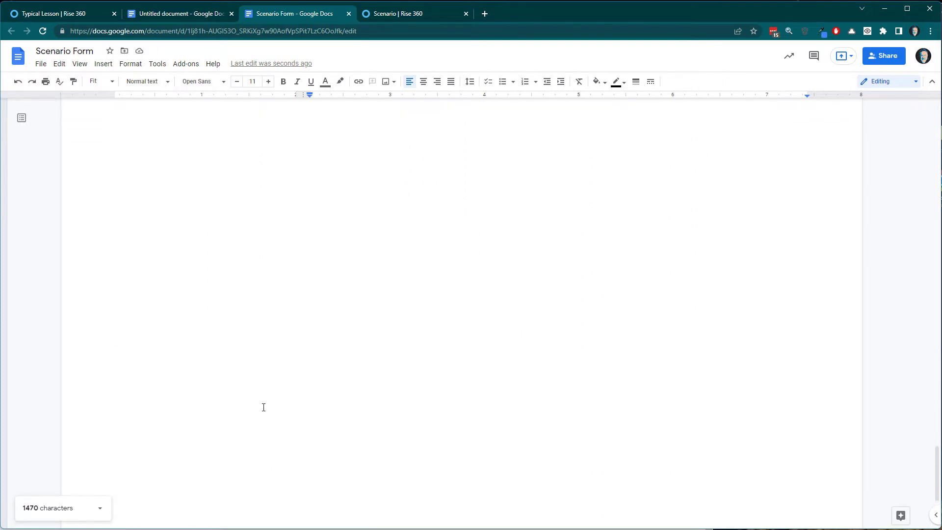